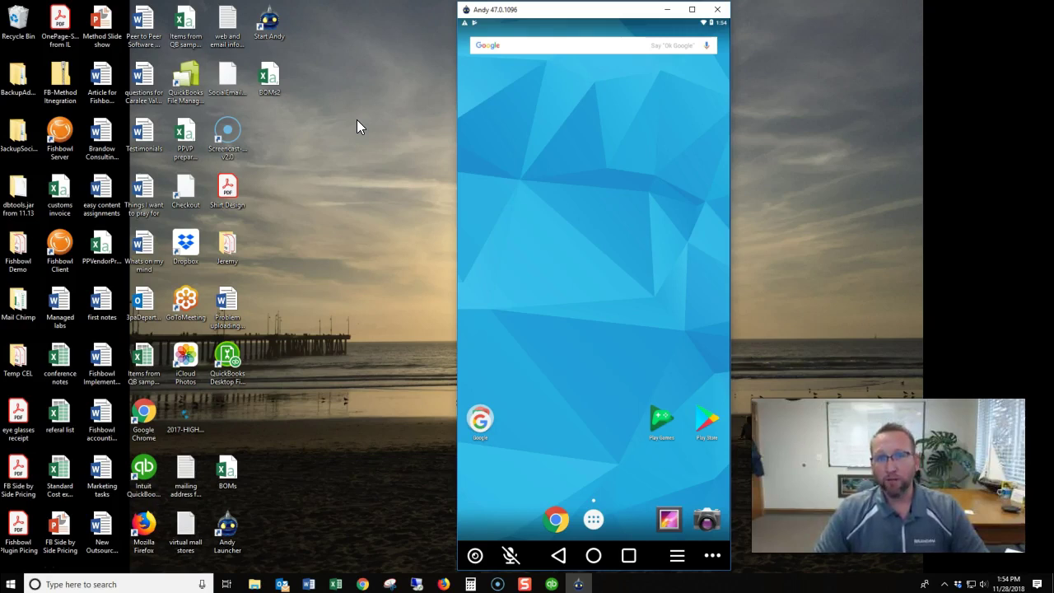
Search the Play Store for 'fishbowl inventory' and open the Fishbowl GO app page.
{"action": "left_click", "coordinate": [536, 120]}
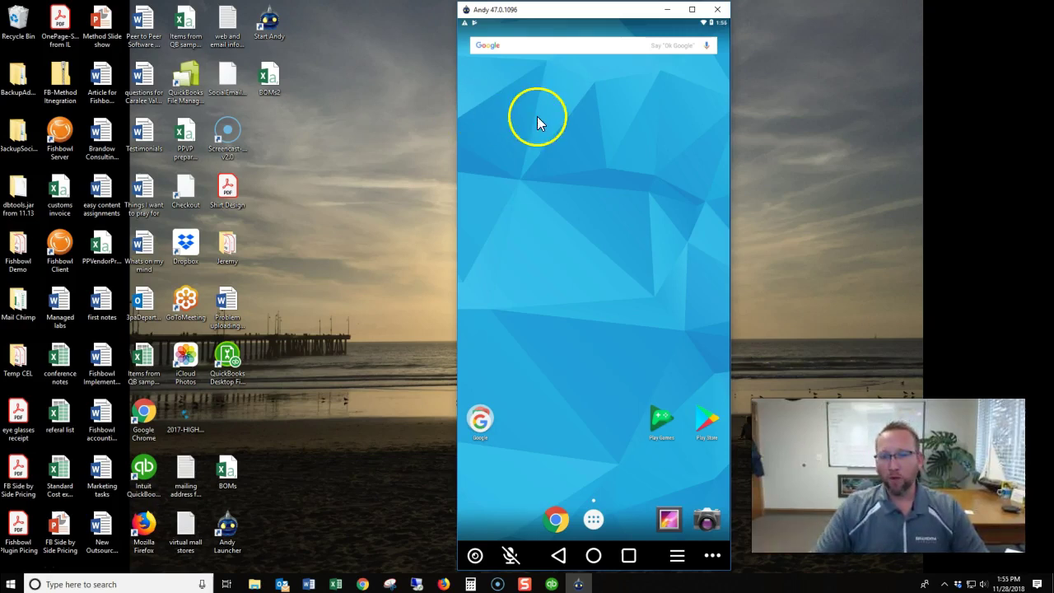
{"action": "left_click", "coordinate": [701, 424]}
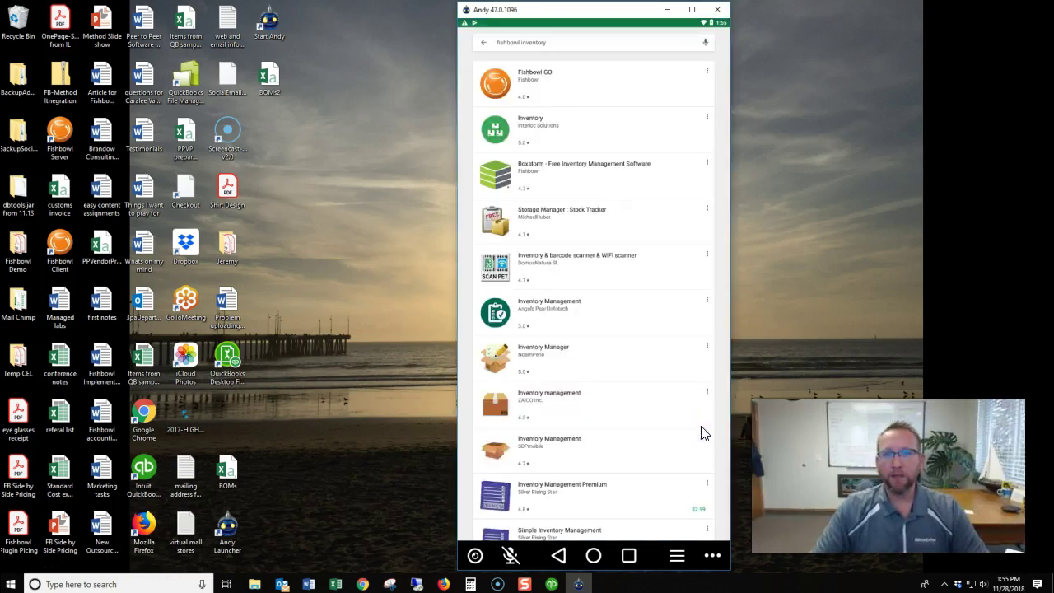
{"action": "left_click", "coordinate": [553, 44]}
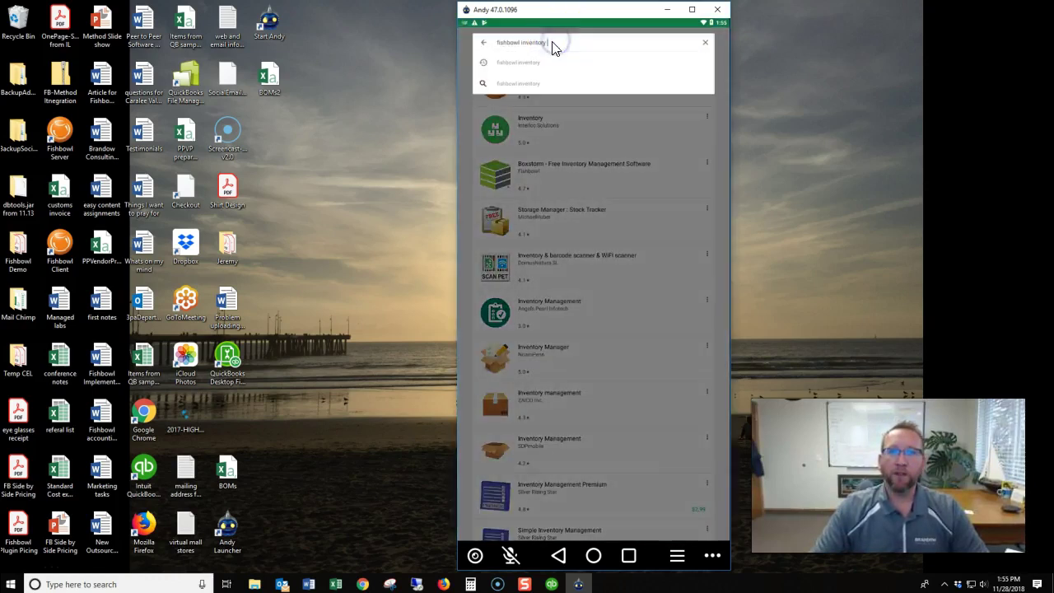
{"action": "left_click", "coordinate": [553, 48]}
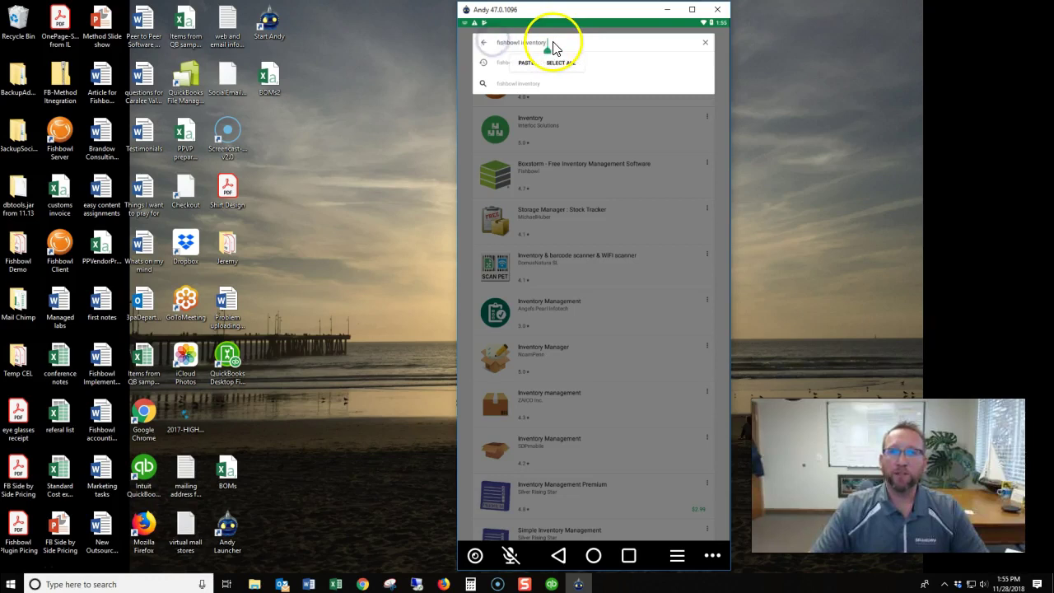
{"action": "key", "text": "Return"}
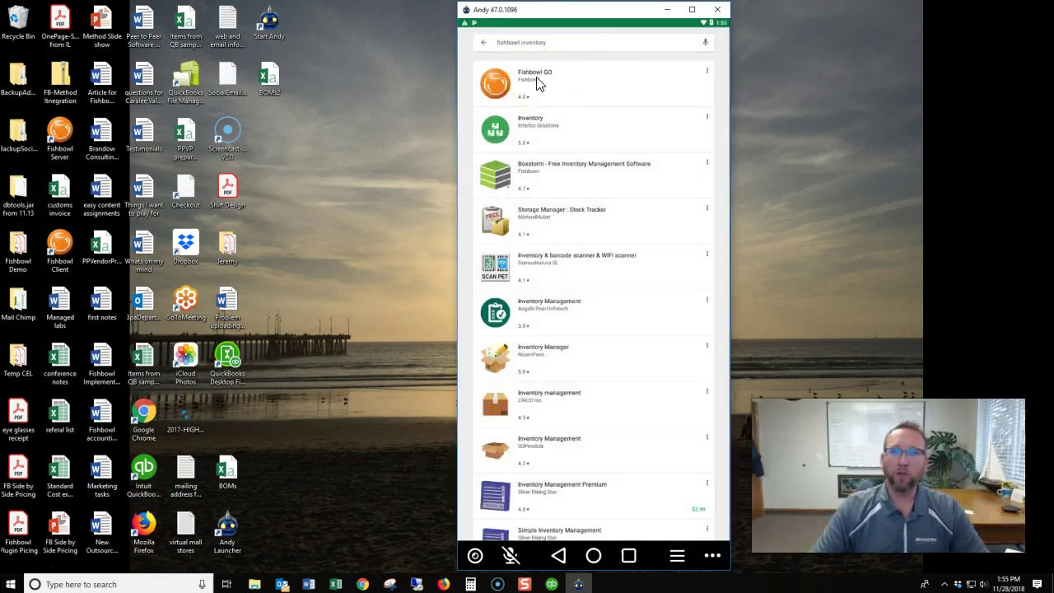
{"action": "left_click", "coordinate": [536, 79]}
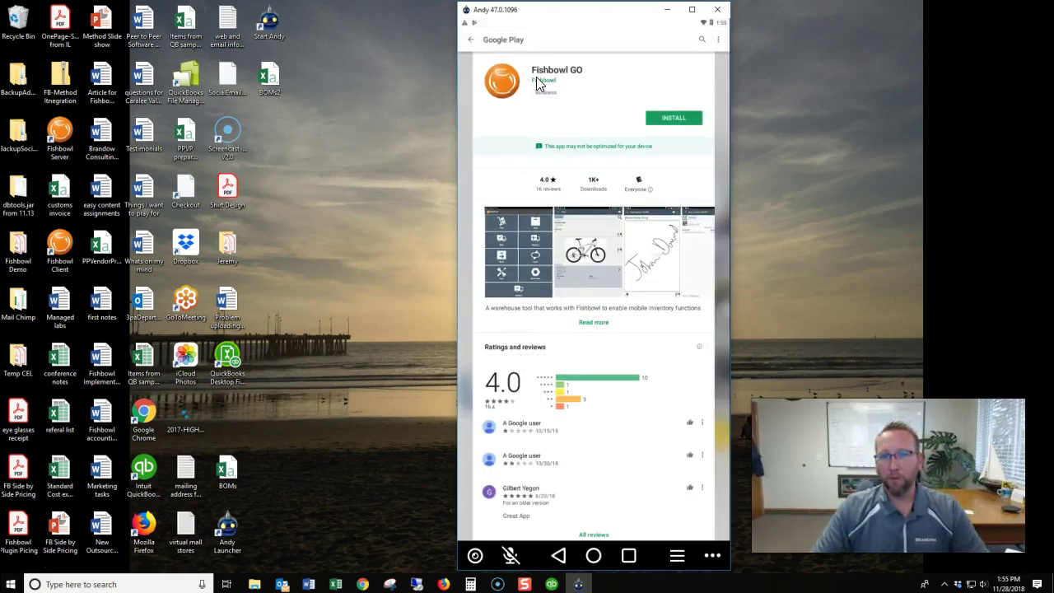
Install Fishbowl GO and open it to the login screen with its camera permission prompt.
{"action": "left_click", "coordinate": [672, 119]}
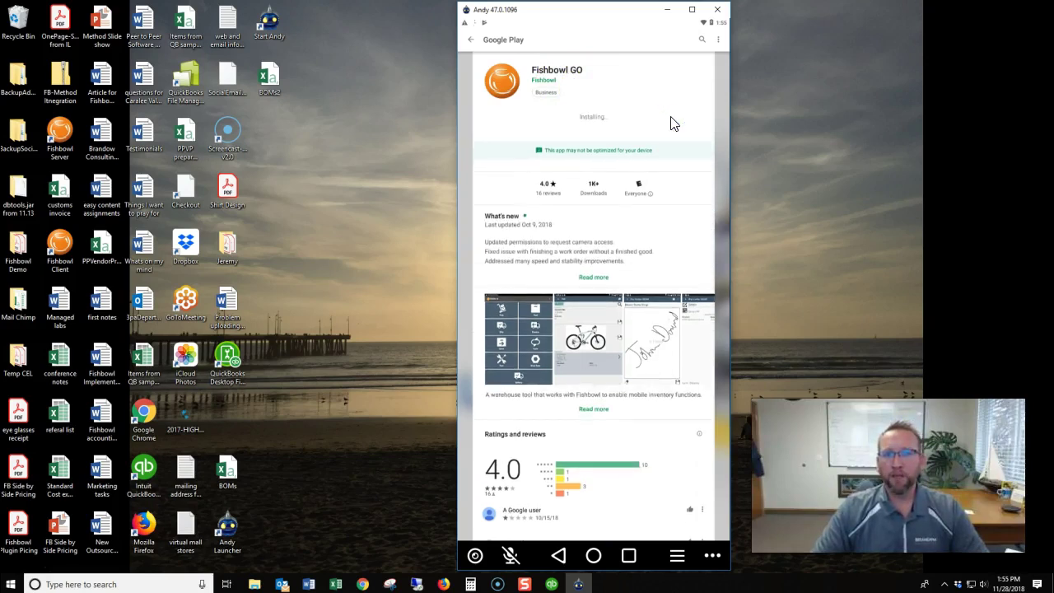
{"action": "left_click", "coordinate": [654, 121]}
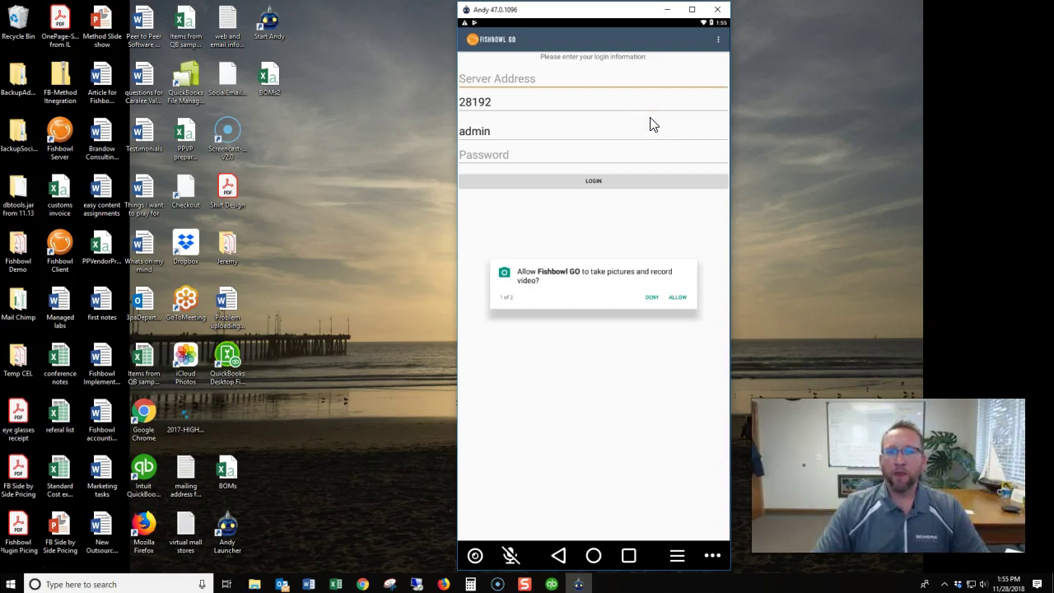
{"action": "left_click", "coordinate": [469, 80]}
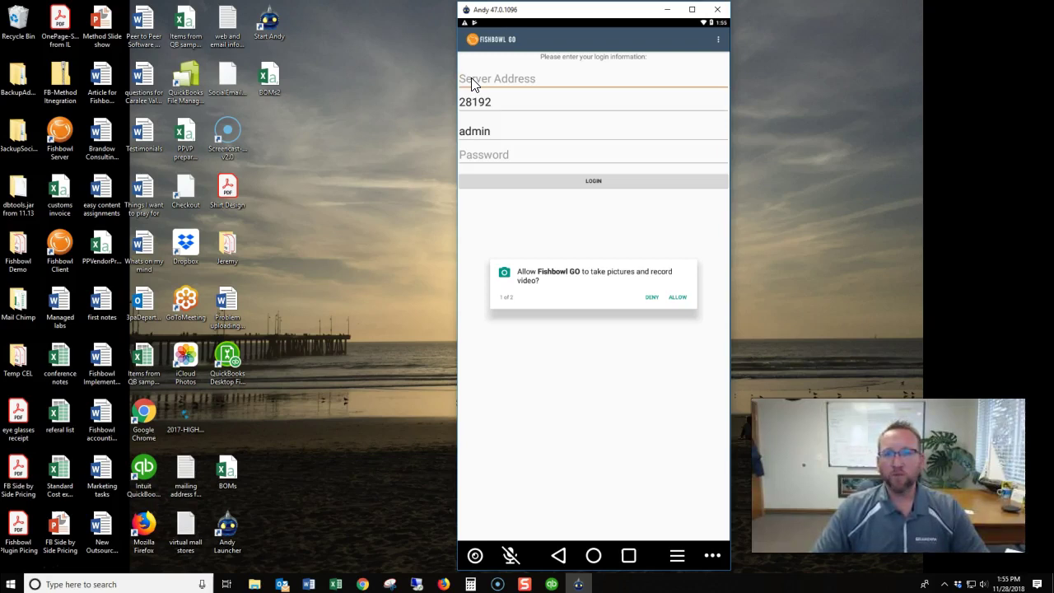
Launch Fishbowl Client and look up the server for login dialog values 192.168.2.3 and port 28192.
{"action": "left_click", "coordinate": [57, 253]}
{"action": "left_click", "coordinate": [333, 299]}
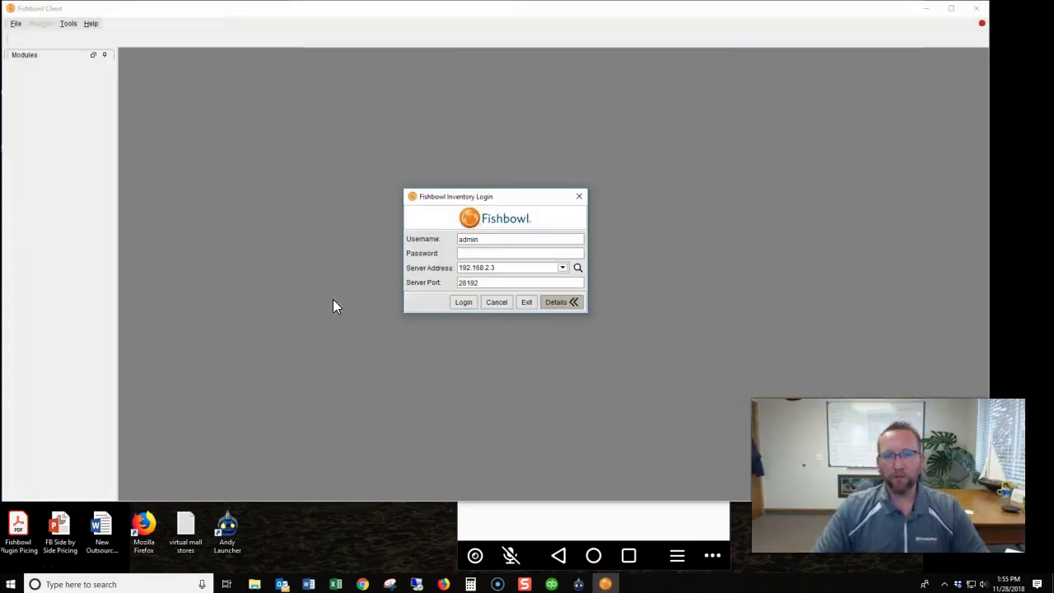
{"action": "left_click", "coordinate": [475, 302]}
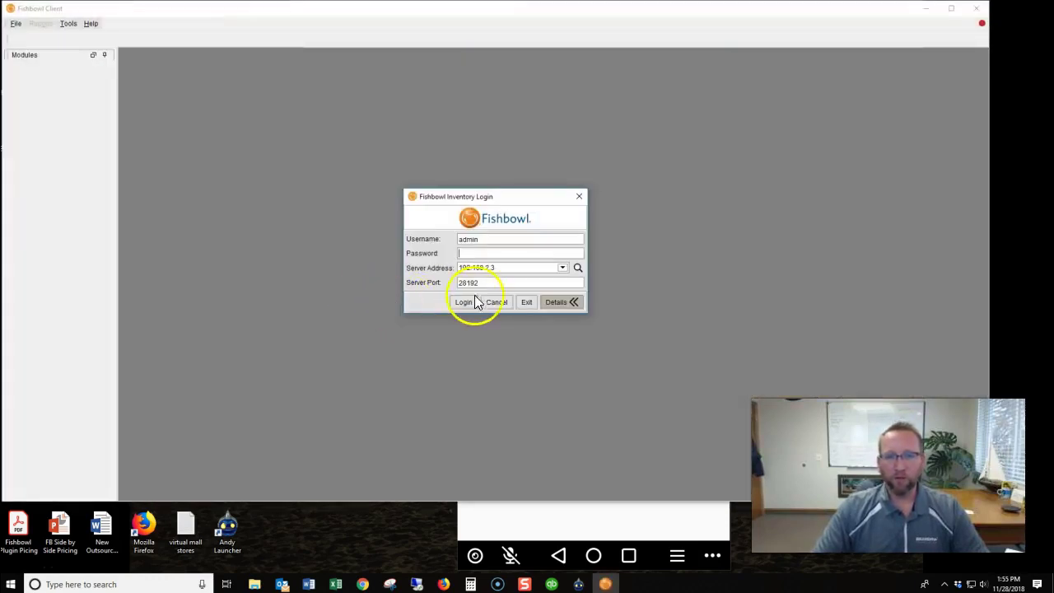
{"action": "left_click", "coordinate": [578, 267]}
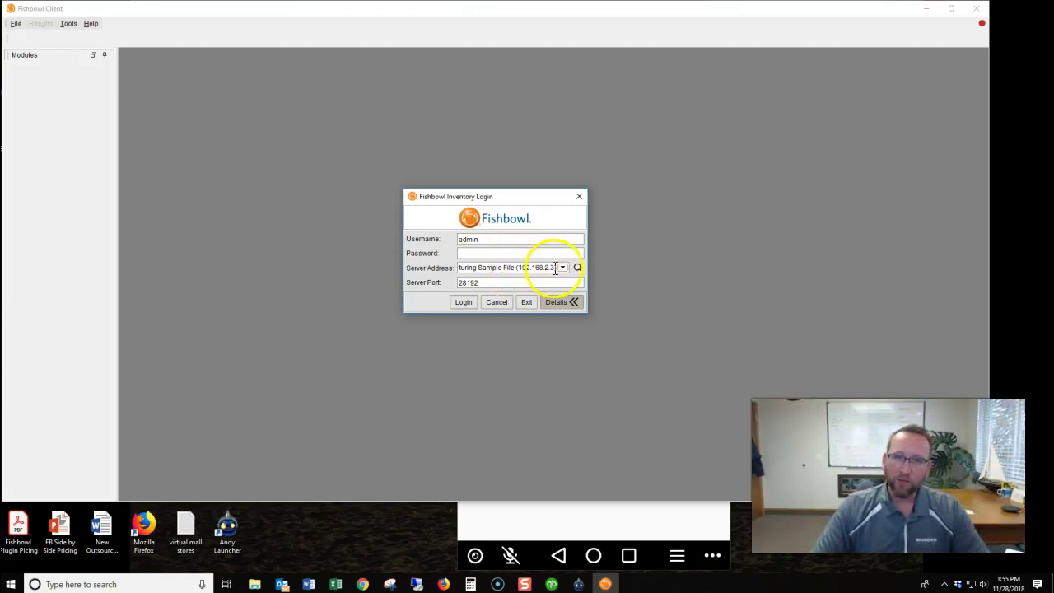
{"action": "left_click", "coordinate": [614, 524]}
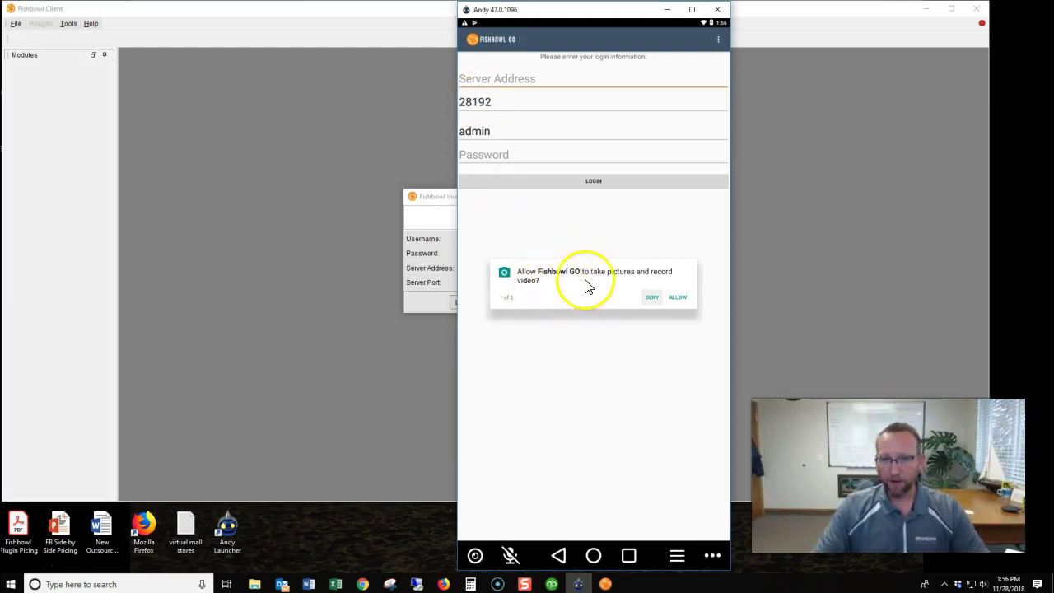
Allow Fishbowl GO camera and photos/files access, then move the emulator window aside.
{"action": "left_click", "coordinate": [678, 298]}
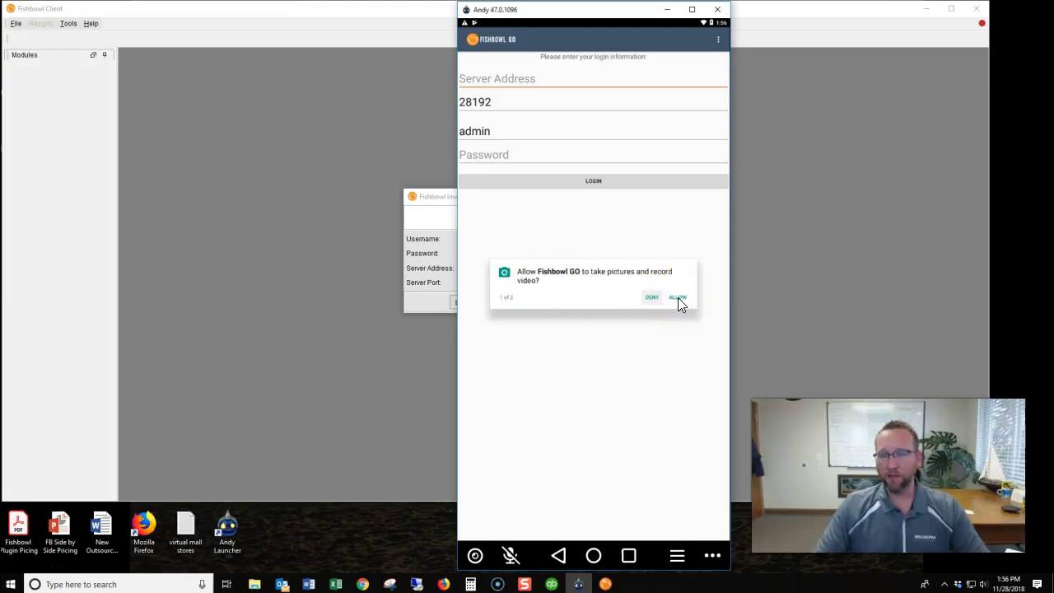
{"action": "left_click", "coordinate": [678, 297]}
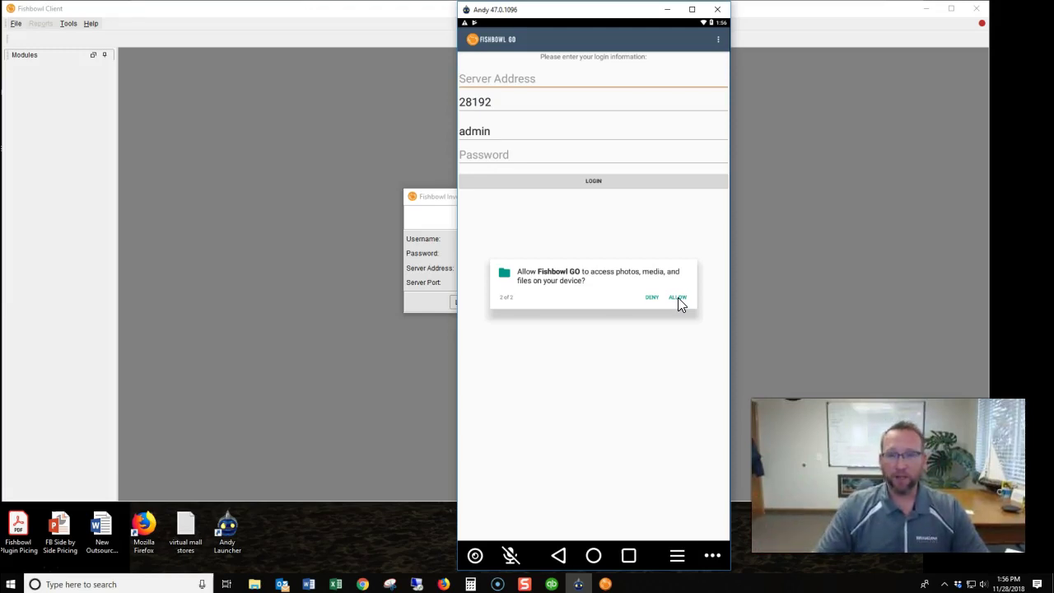
{"action": "left_click", "coordinate": [676, 298]}
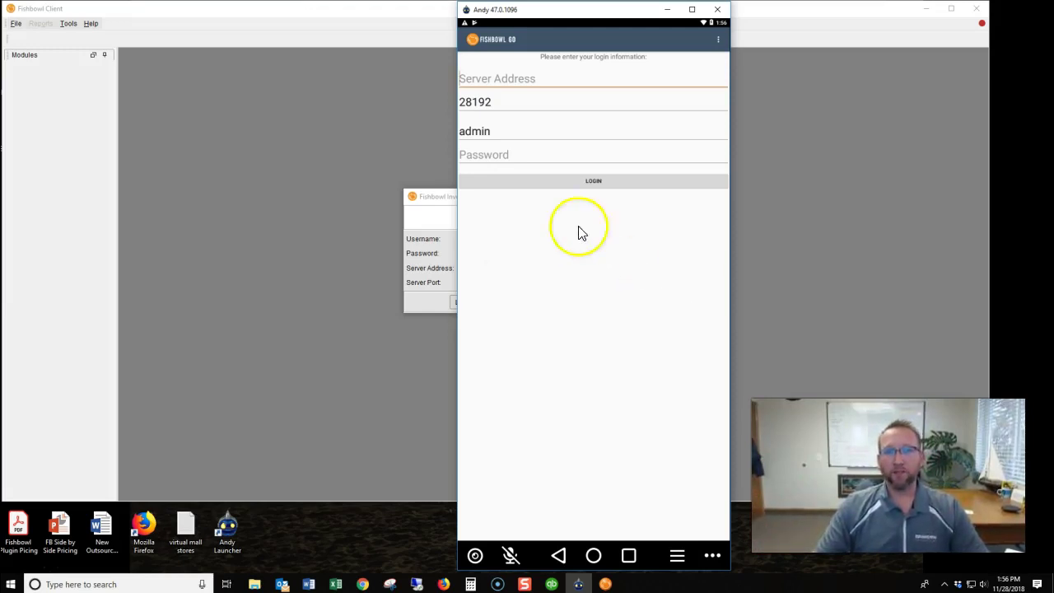
{"action": "left_click_drag", "start_coordinate": [550, 18], "coordinate": [702, 22]}
Enter server 192.168.2.3 in Fishbowl GO and confirm port 28192 matches the desktop login.
{"action": "left_click", "coordinate": [640, 85]}
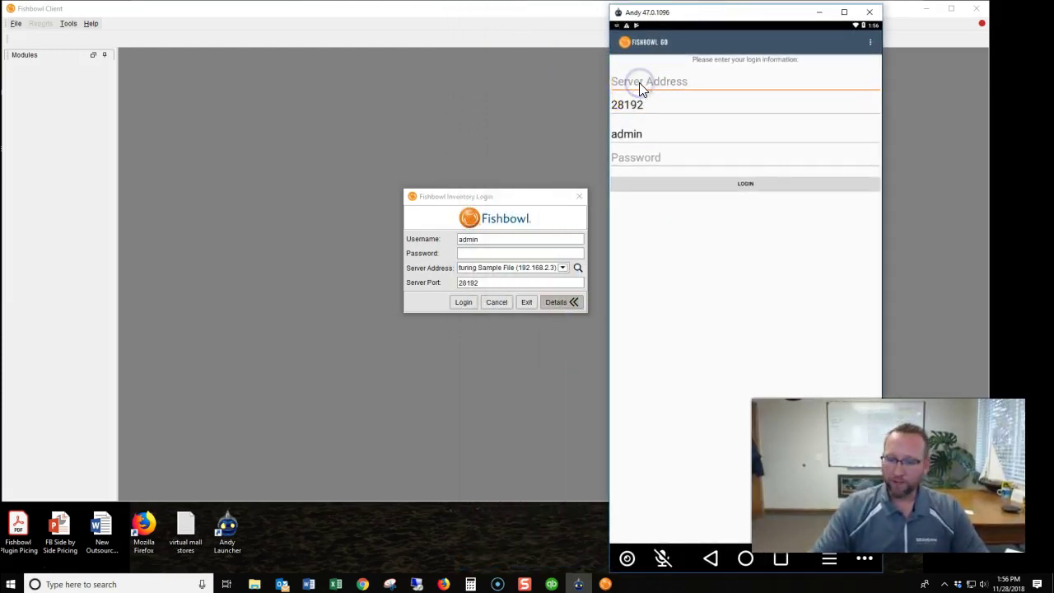
{"action": "type", "text": "192.168"}
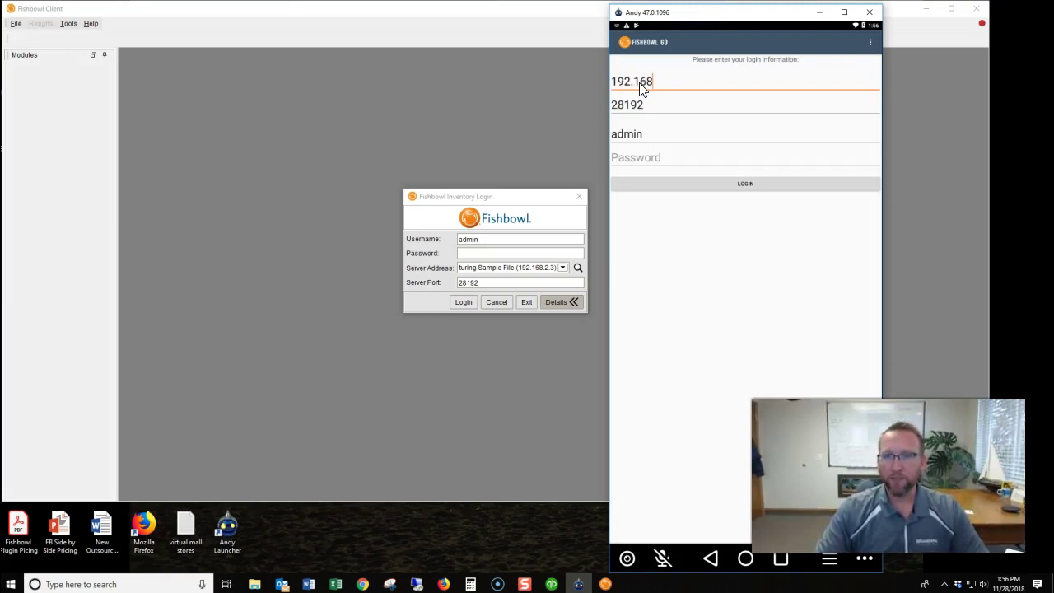
{"action": "type", "text": ".2.3"}
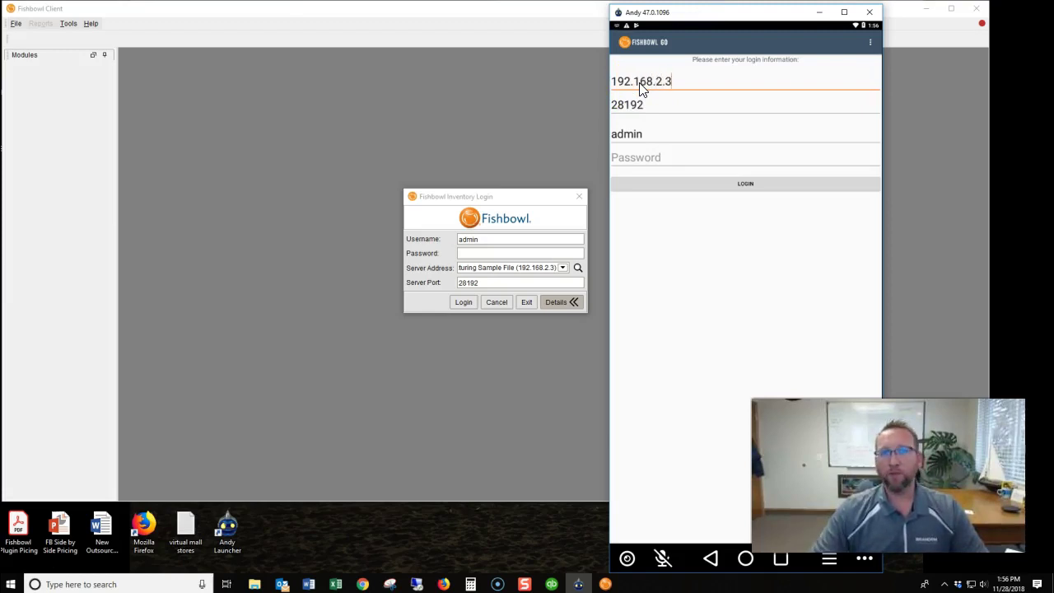
{"action": "left_click", "coordinate": [636, 105]}
{"action": "double_click", "coordinate": [654, 104]}
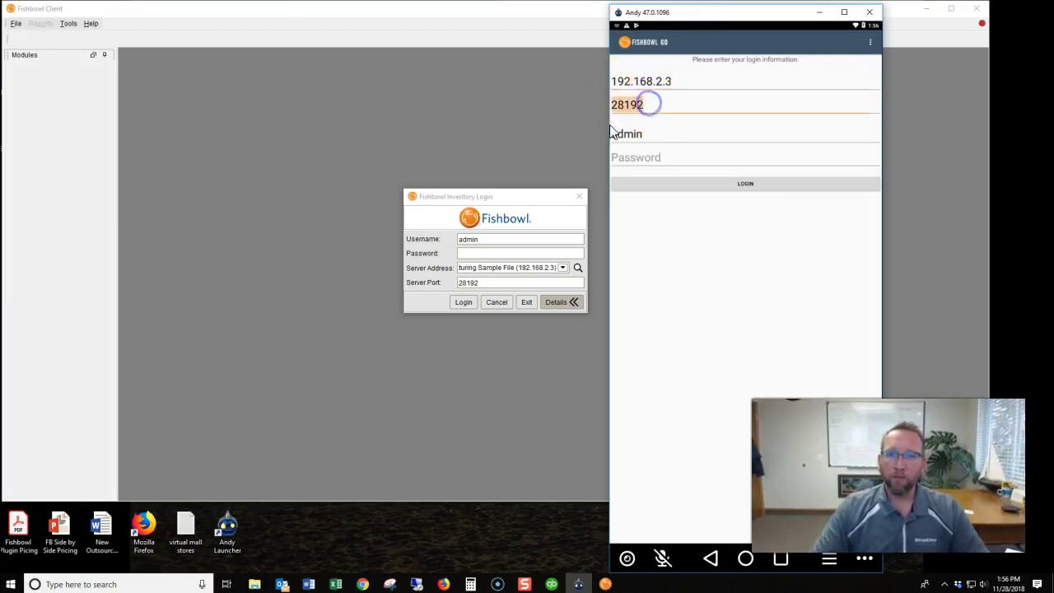
{"action": "left_click", "coordinate": [494, 282]}
{"action": "double_click", "coordinate": [492, 283]}
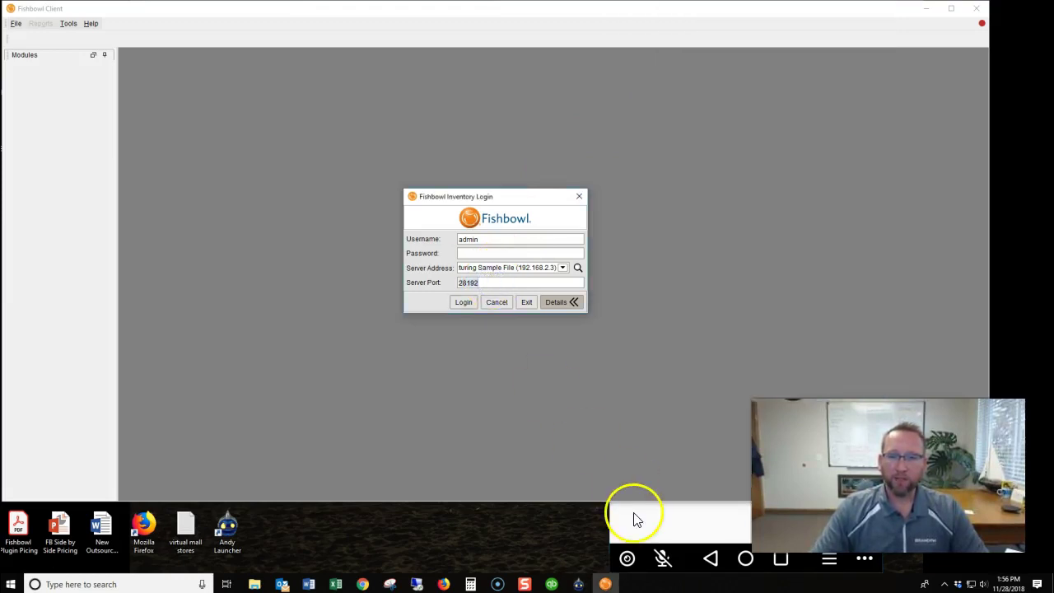
{"action": "key", "text": "alt+Tab"}
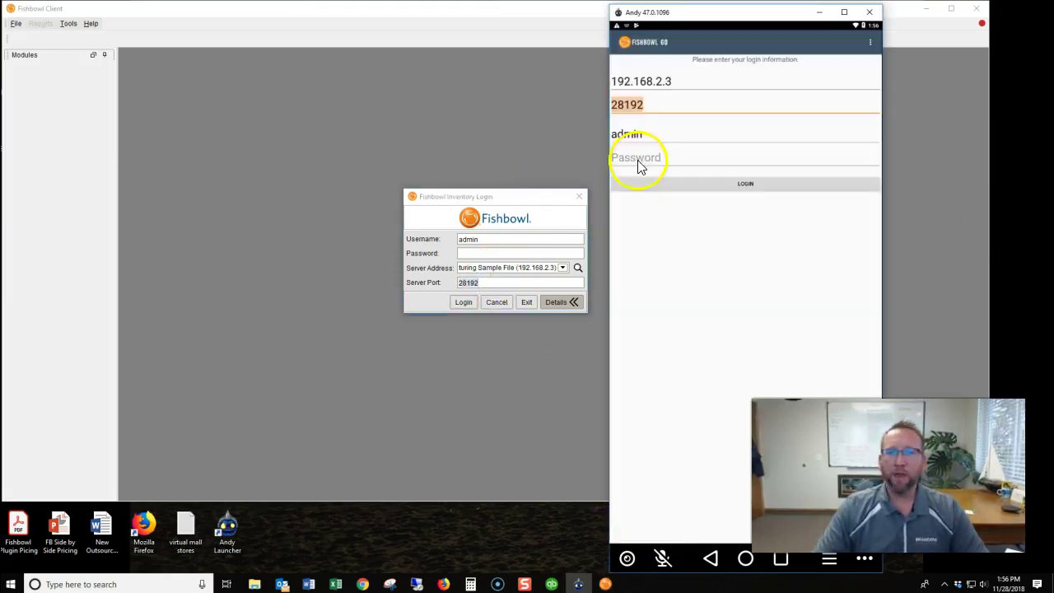
Log in as user 'android' with the account password, getting the approval-needed error.
{"action": "double_click", "coordinate": [646, 134]}
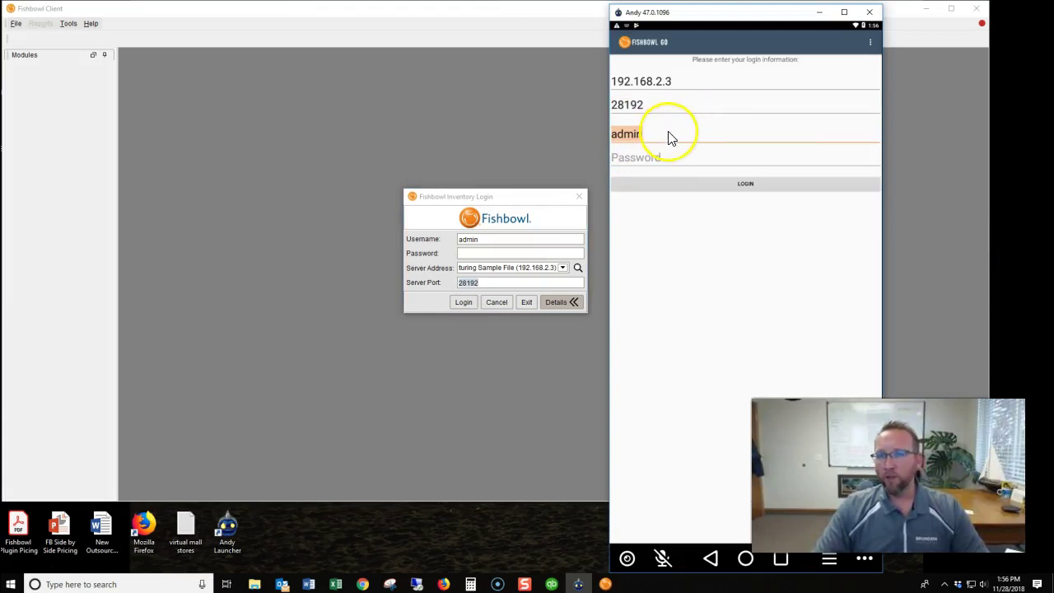
{"action": "type", "text": "an"}
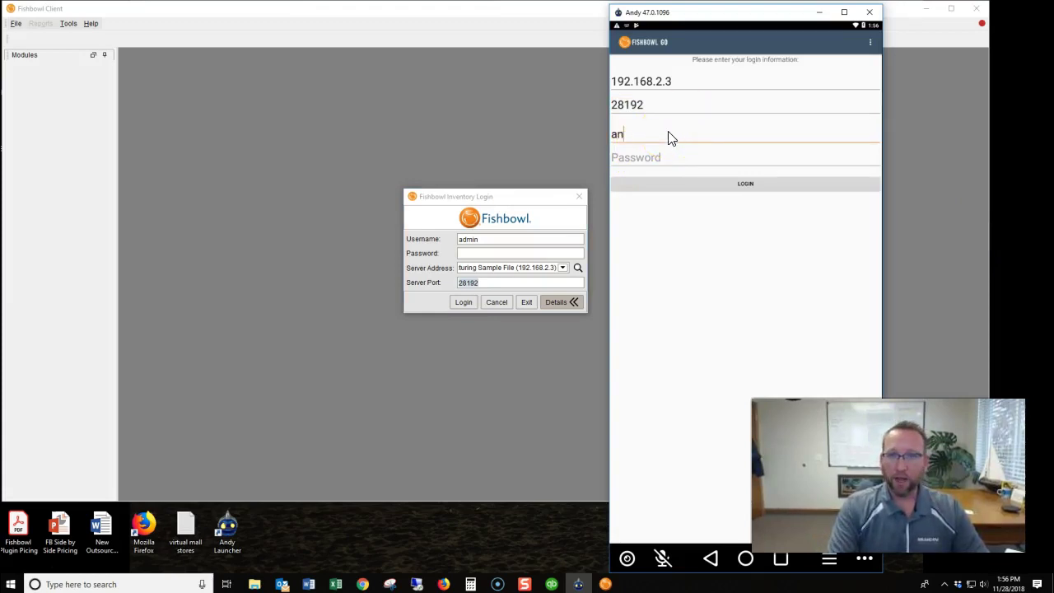
{"action": "type", "text": "droid"}
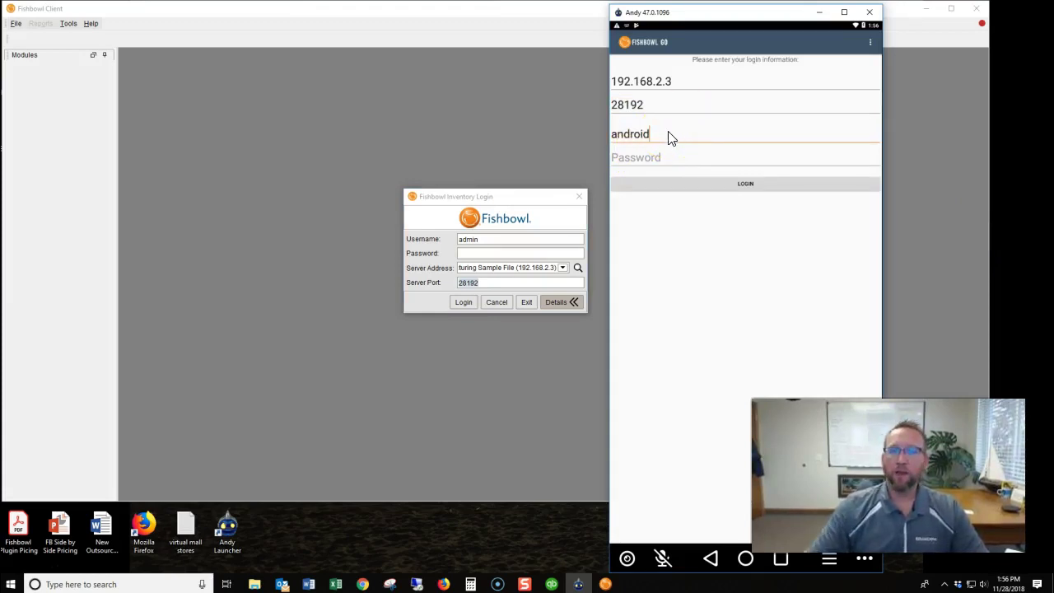
{"action": "left_click", "coordinate": [644, 161]}
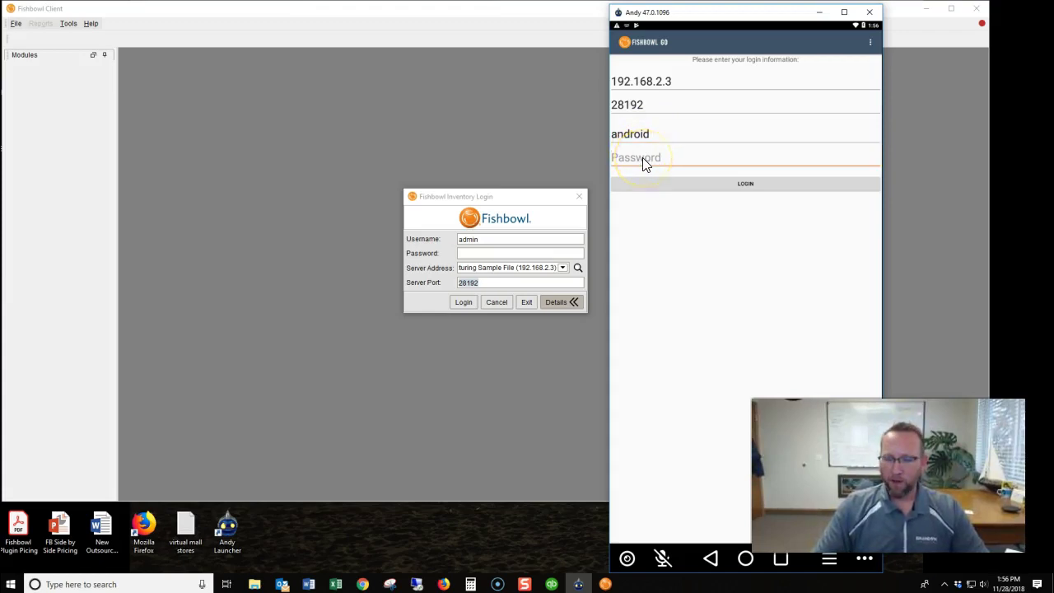
{"action": "type", "text": "123"}
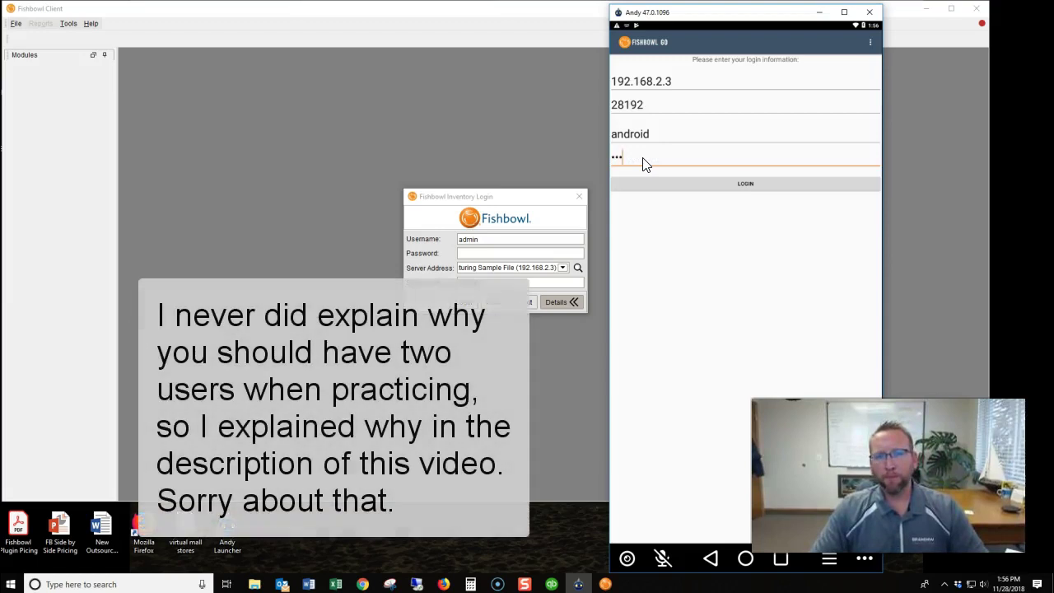
{"action": "left_click", "coordinate": [466, 237]}
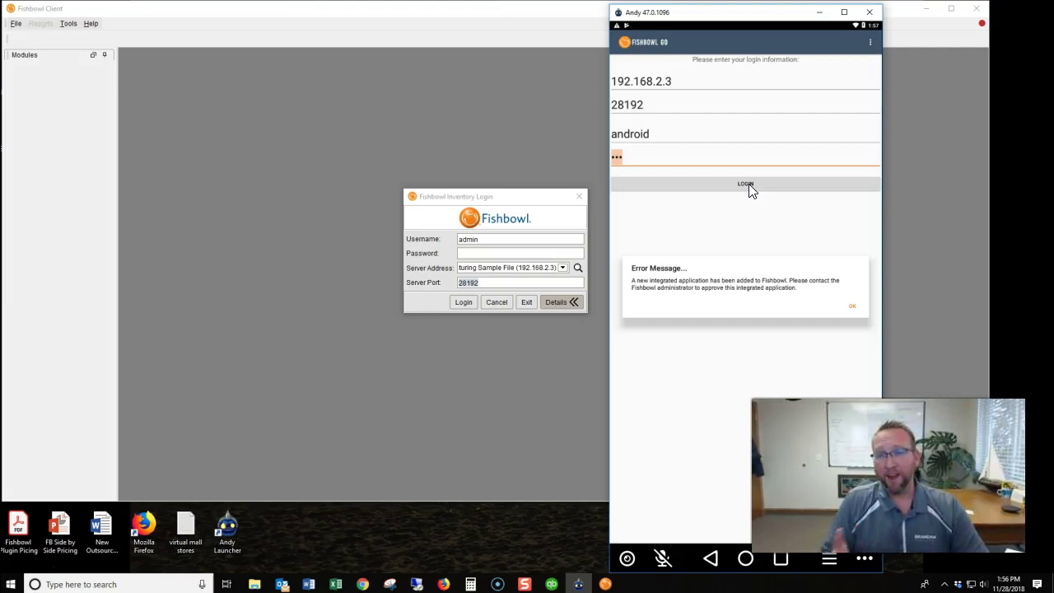
{"action": "left_click", "coordinate": [748, 184]}
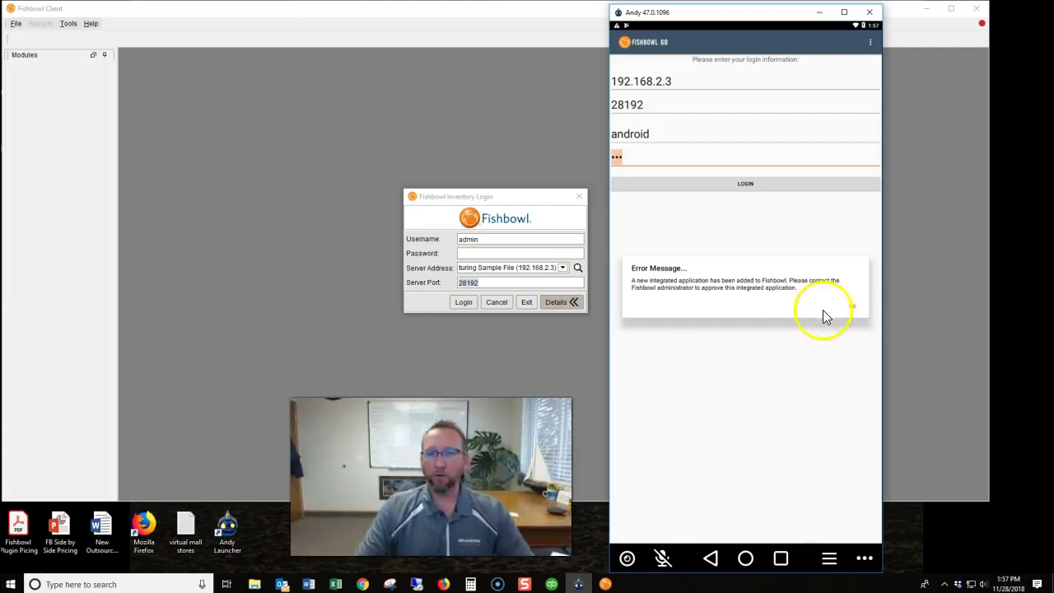
Log in to Fishbowl Client as admin with the account password.
{"action": "left_click", "coordinate": [491, 252]}
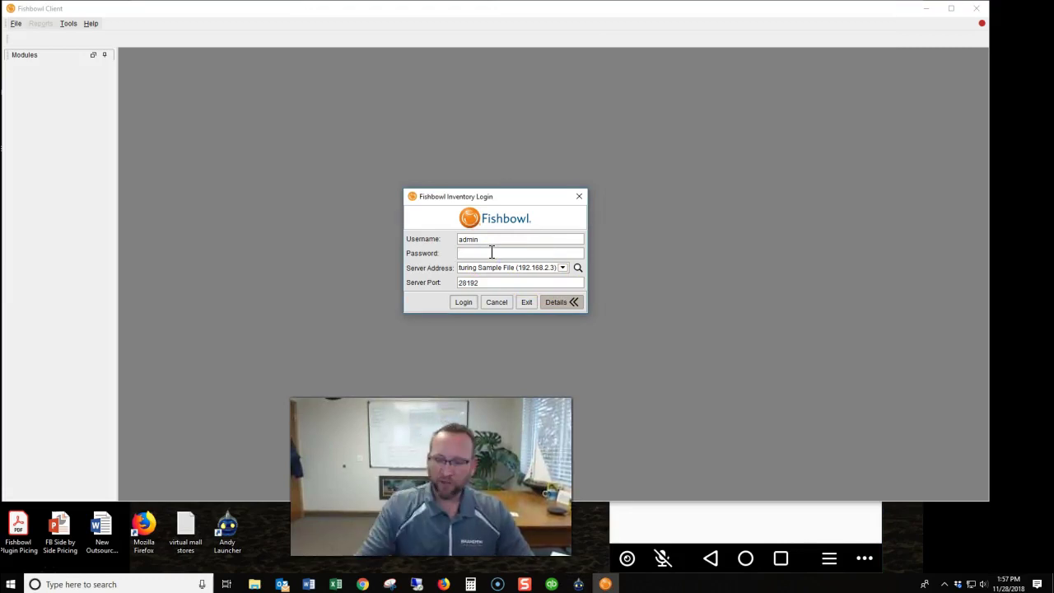
{"action": "type", "text": "***"}
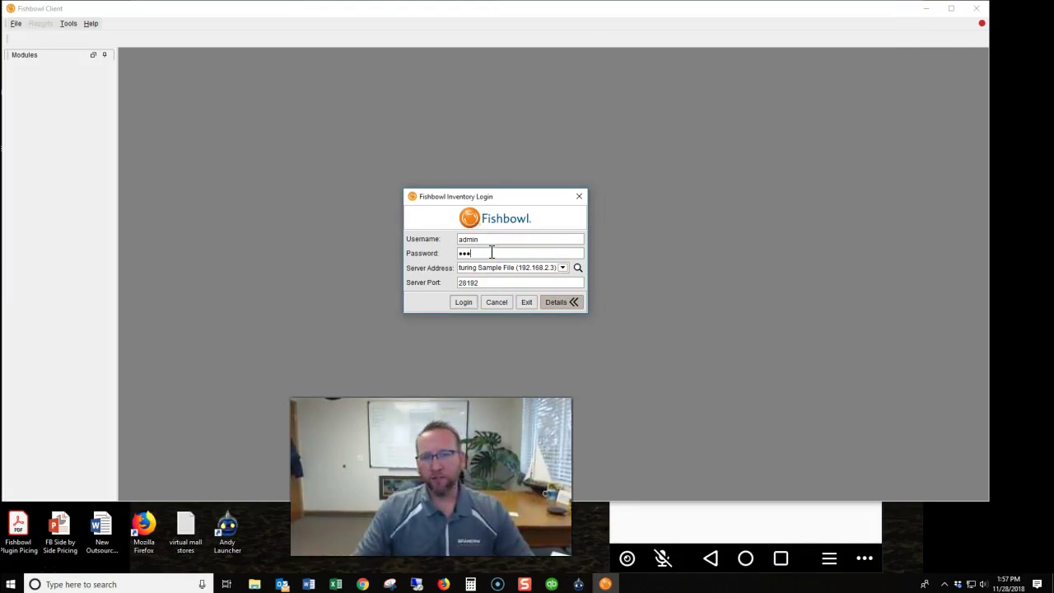
{"action": "left_click", "coordinate": [465, 301]}
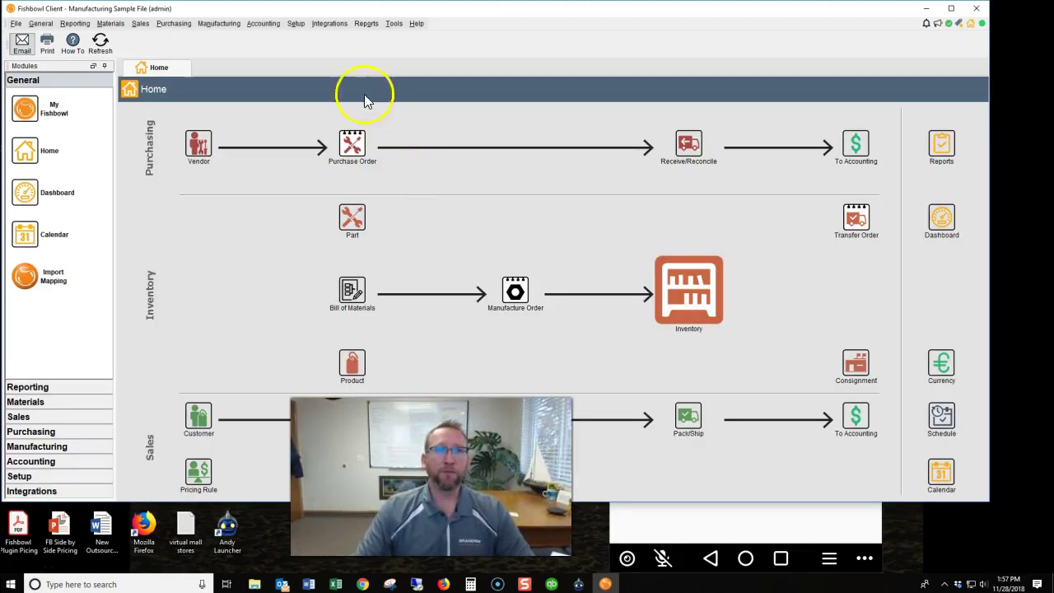
Approve the pending Fishbowl GO entry in Setup > Settings > Integrated Apps so it shows Accepted.
{"action": "left_click", "coordinate": [297, 24]}
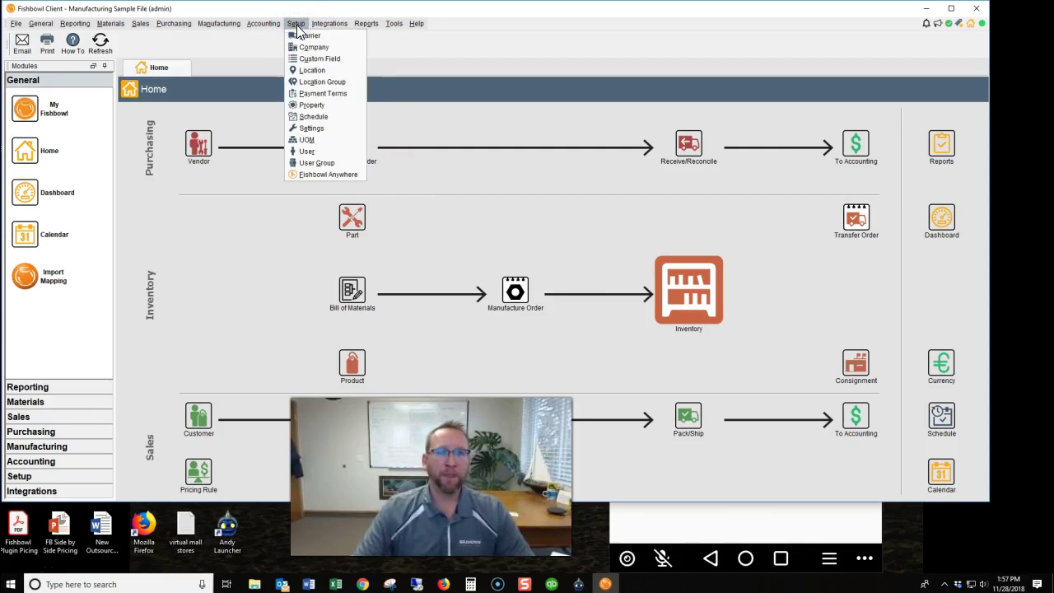
{"action": "left_click", "coordinate": [313, 128]}
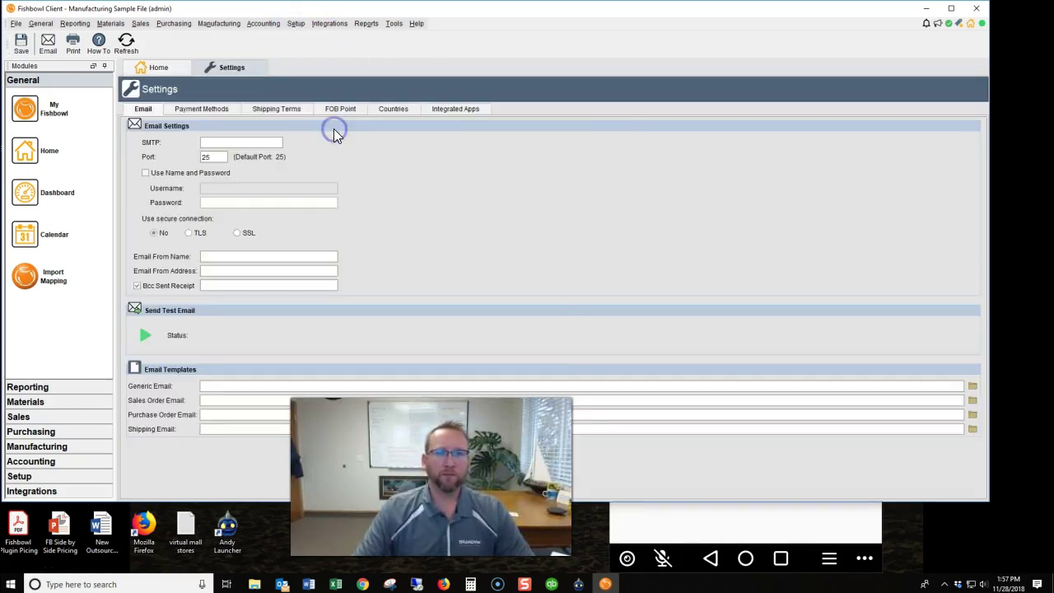
{"action": "left_click", "coordinate": [481, 111]}
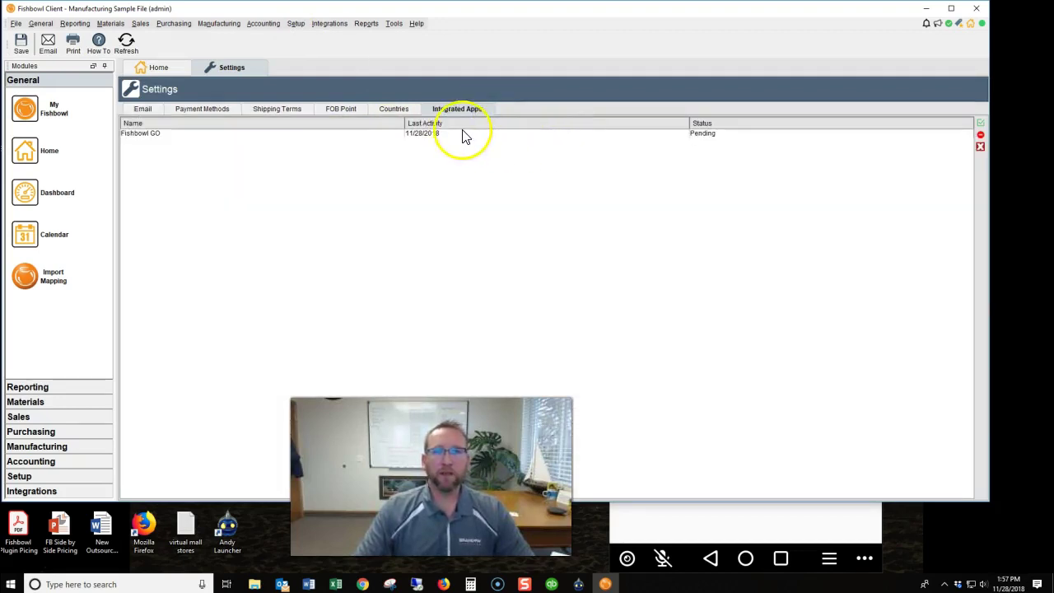
{"action": "left_click", "coordinate": [718, 138]}
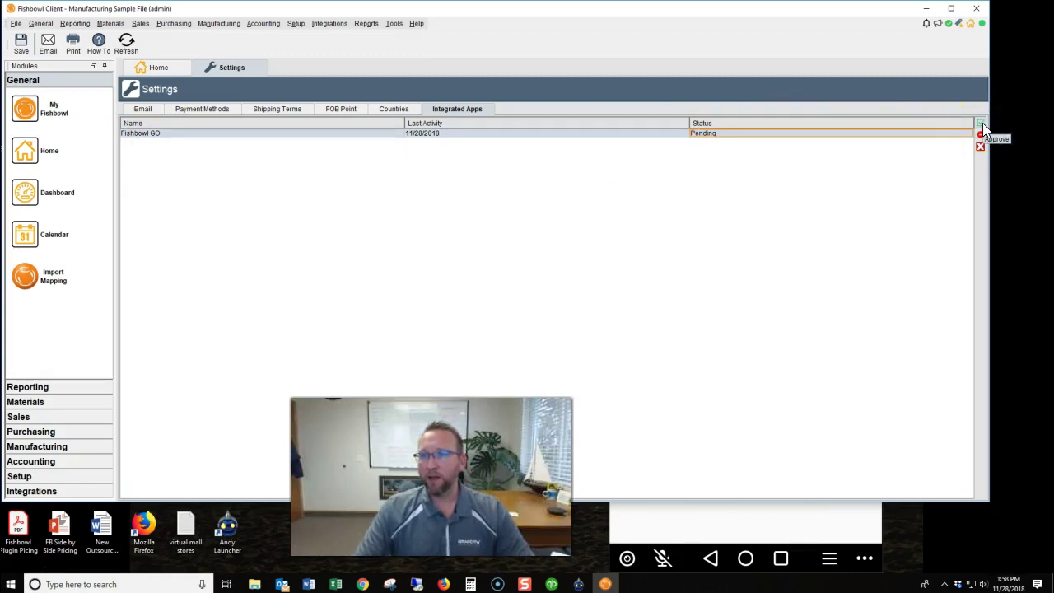
{"action": "left_click", "coordinate": [982, 123]}
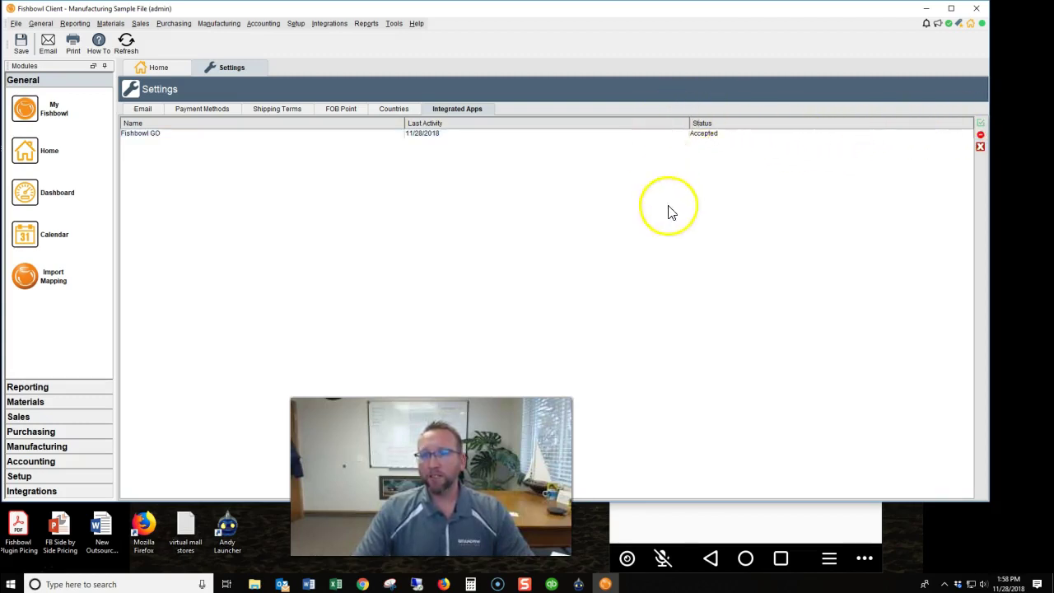
Log in to Fishbowl GO again and try the Pick, Move, Delivery and Work Order modules.
{"action": "left_click", "coordinate": [673, 518]}
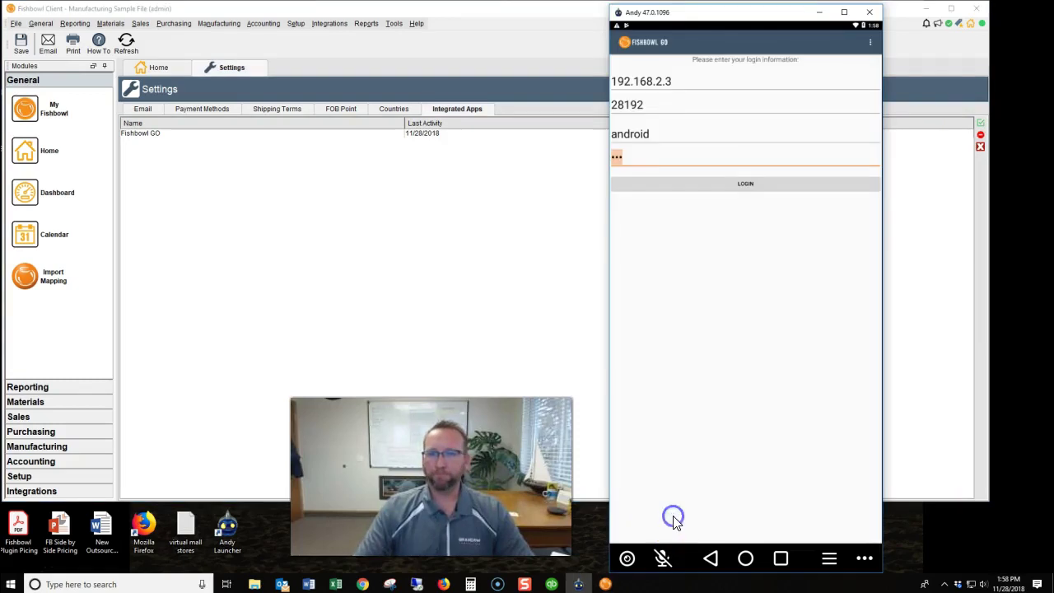
{"action": "left_click", "coordinate": [735, 185]}
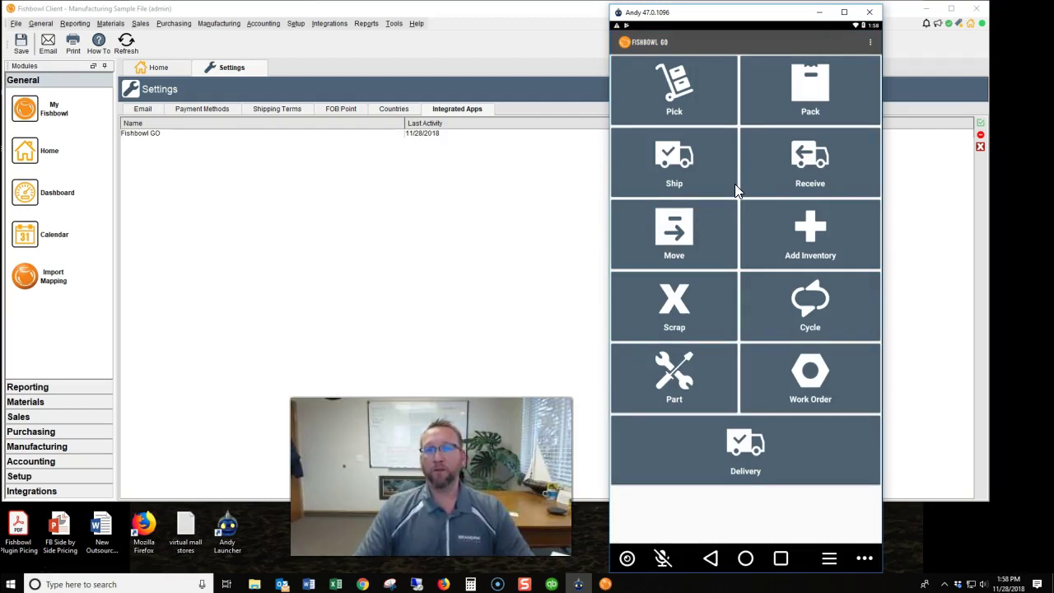
{"action": "left_click", "coordinate": [673, 106]}
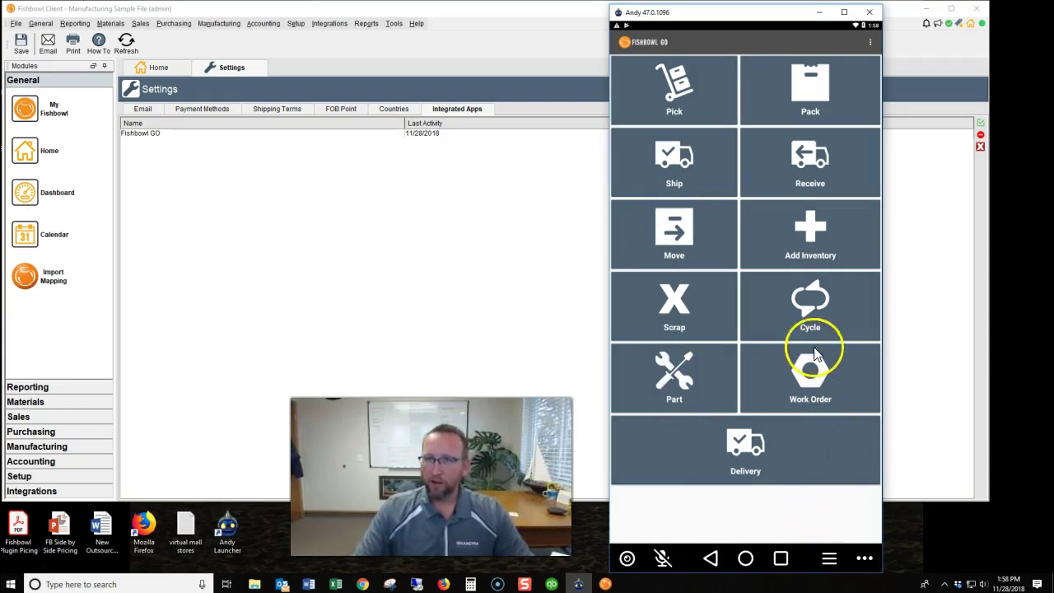
{"action": "left_click", "coordinate": [701, 241]}
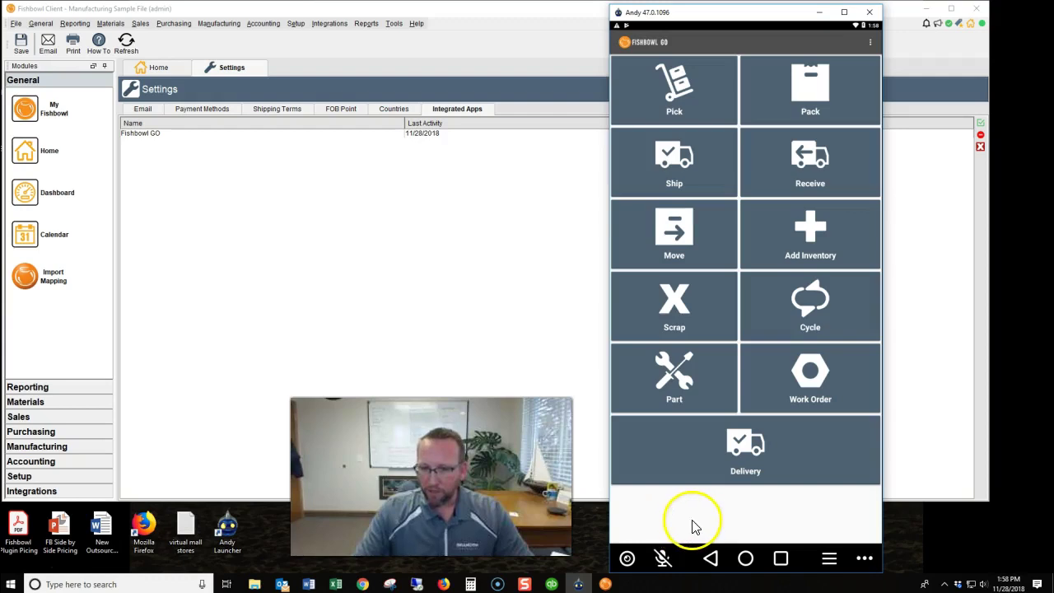
{"action": "left_click", "coordinate": [791, 451]}
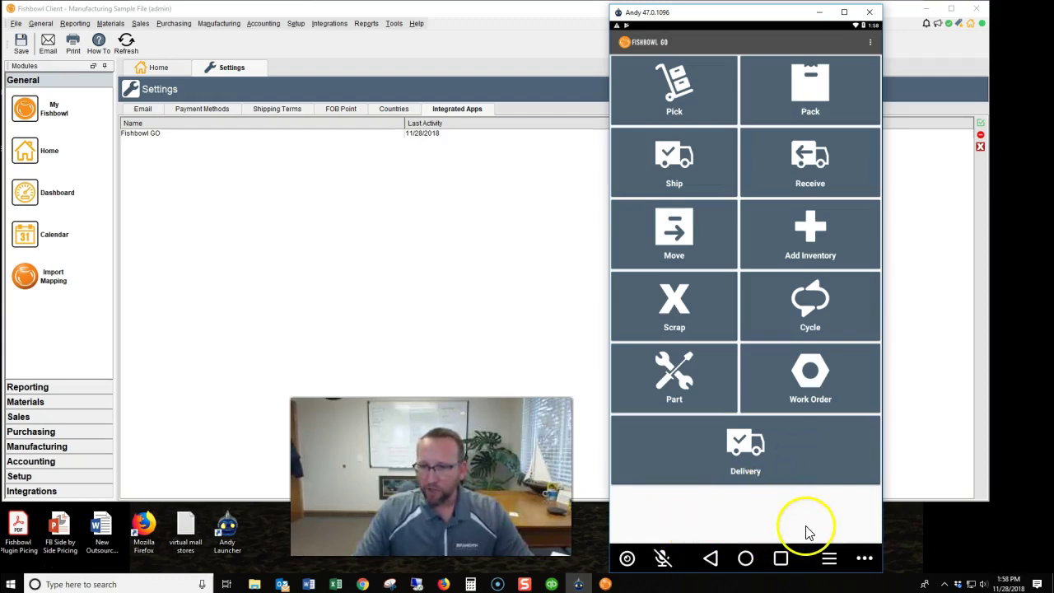
{"action": "left_click", "coordinate": [814, 459]}
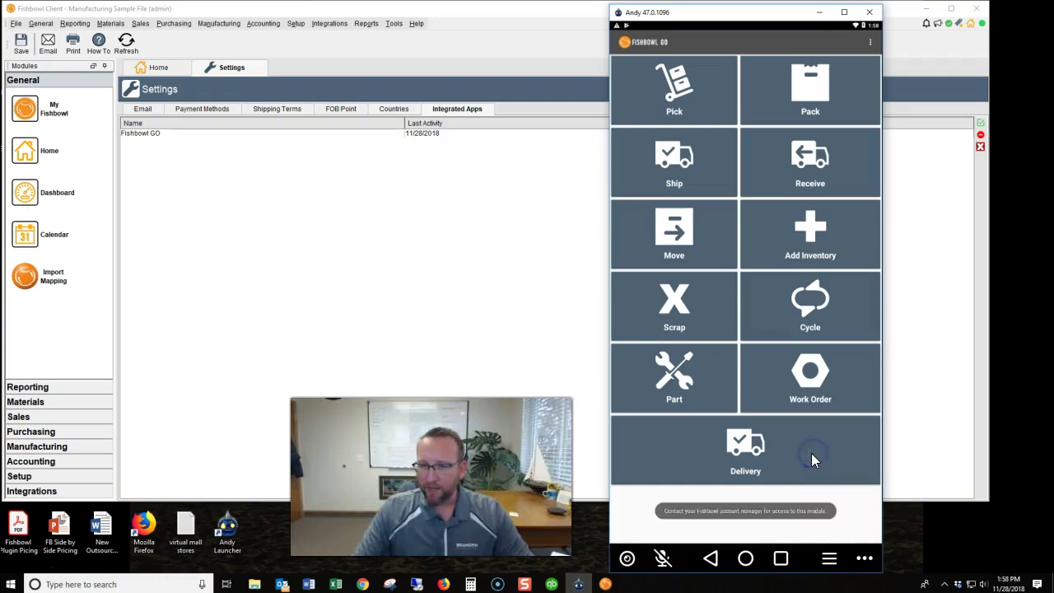
{"action": "left_click", "coordinate": [792, 381]}
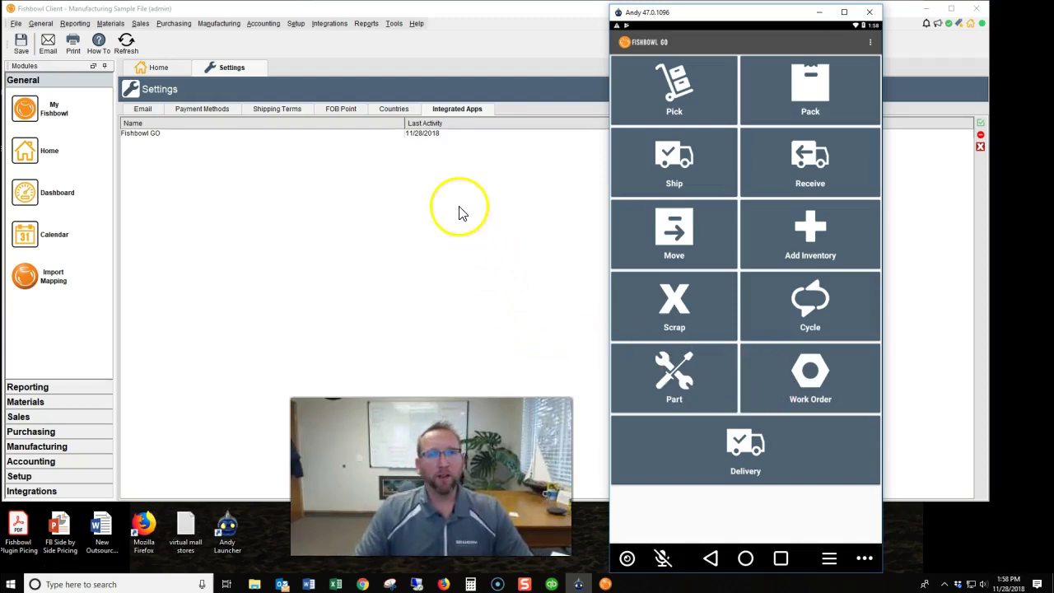
Open Setup > User Group, select Warehouse and show its Access rights tab.
{"action": "left_click", "coordinate": [297, 24]}
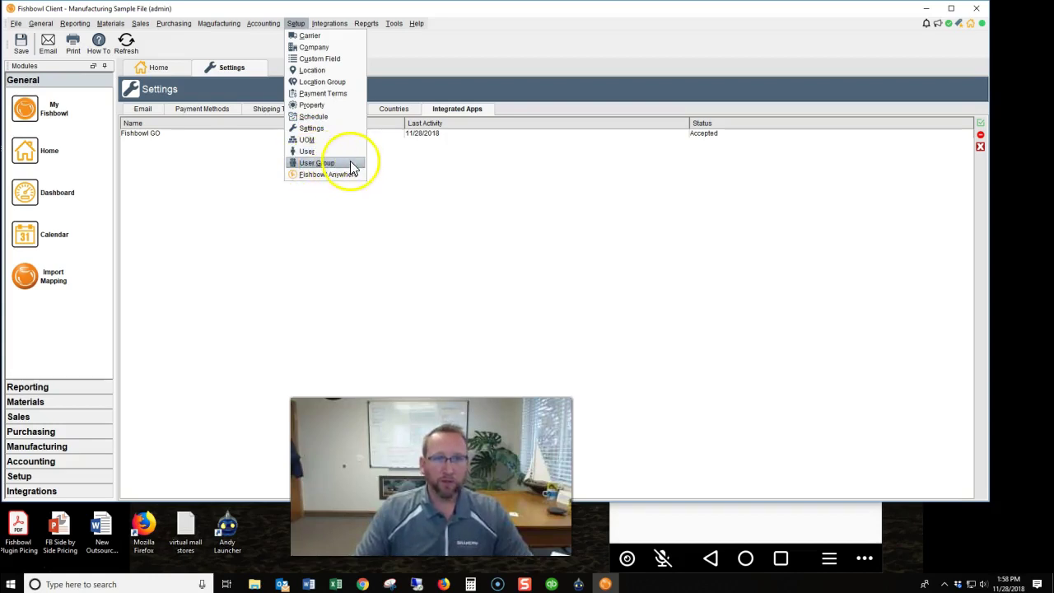
{"action": "left_click", "coordinate": [349, 163]}
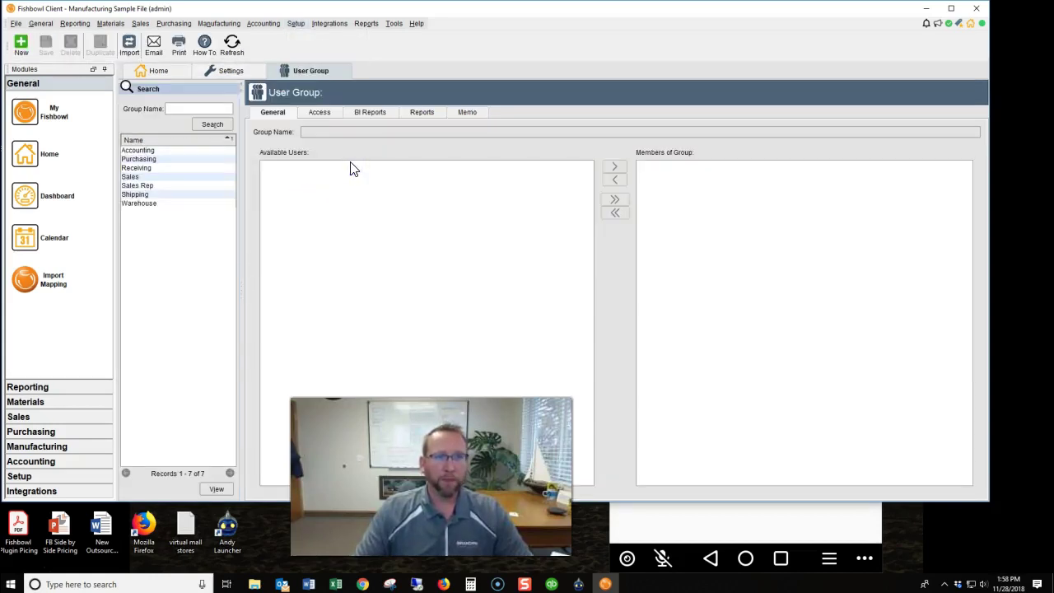
{"action": "left_click", "coordinate": [141, 205]}
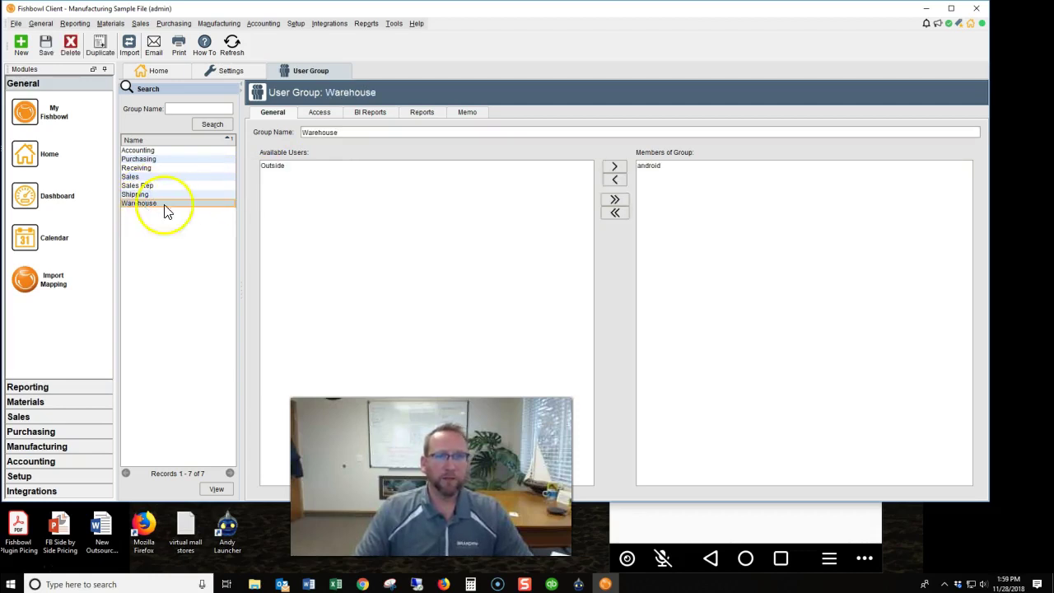
{"action": "left_click", "coordinate": [320, 114]}
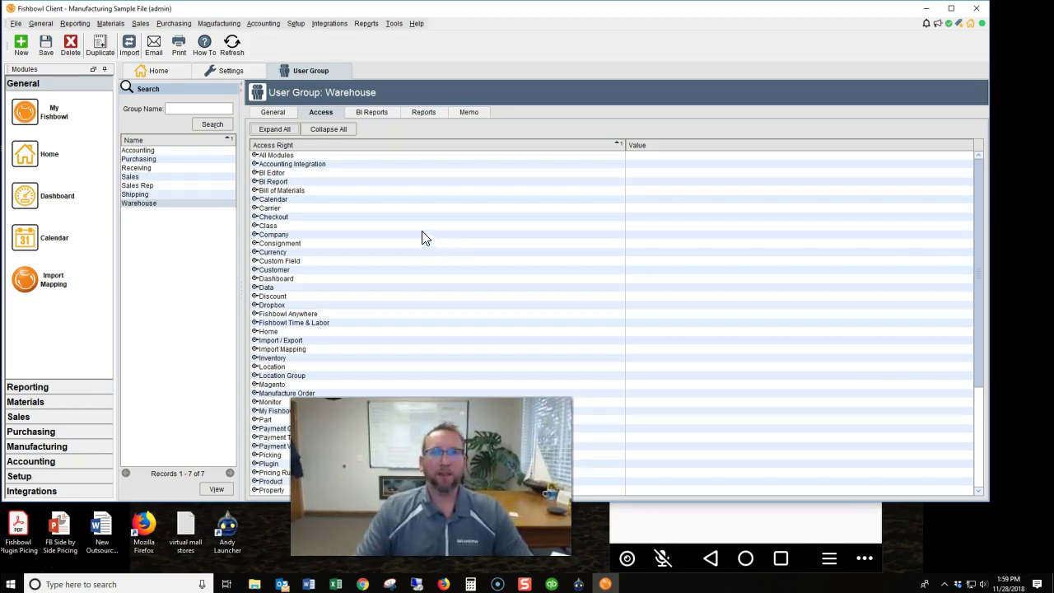
Install the Fishbowl GO plugin from Integrations > Plugin, accepting its license and download notice.
{"action": "left_click", "coordinate": [343, 25]}
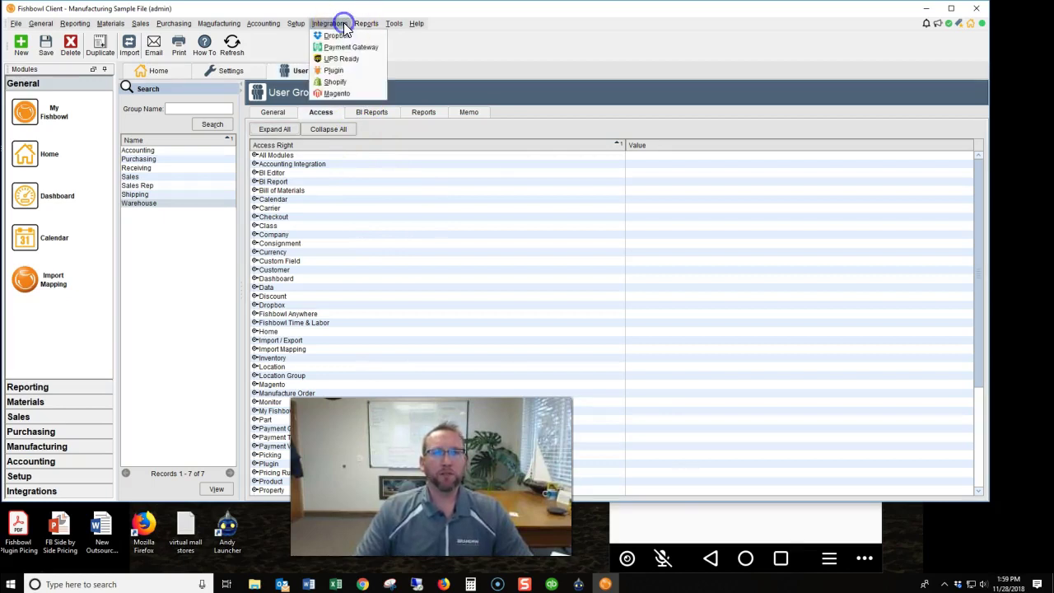
{"action": "left_click", "coordinate": [346, 70]}
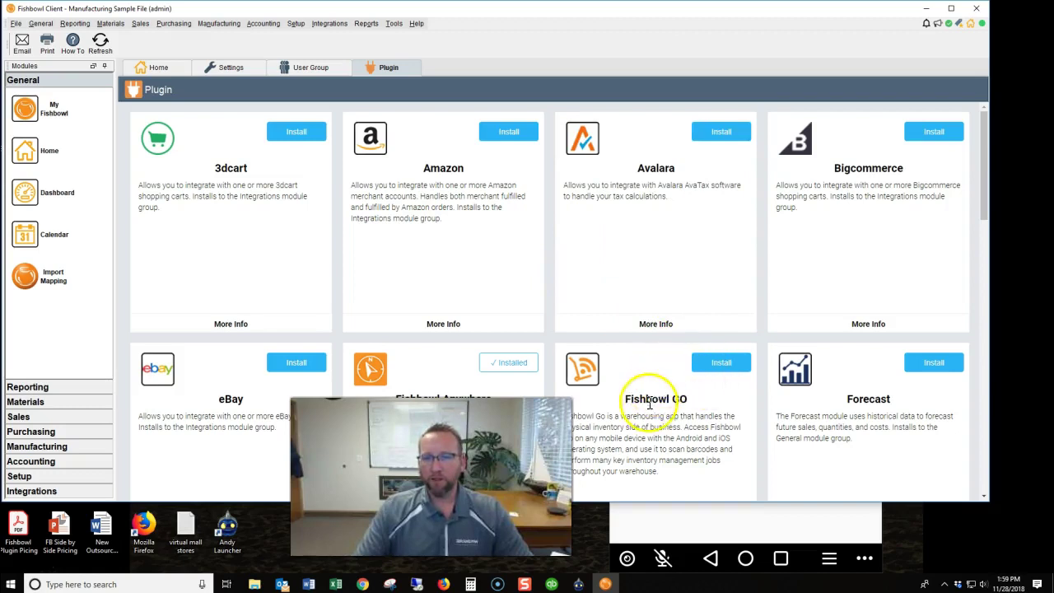
{"action": "left_click", "coordinate": [721, 364]}
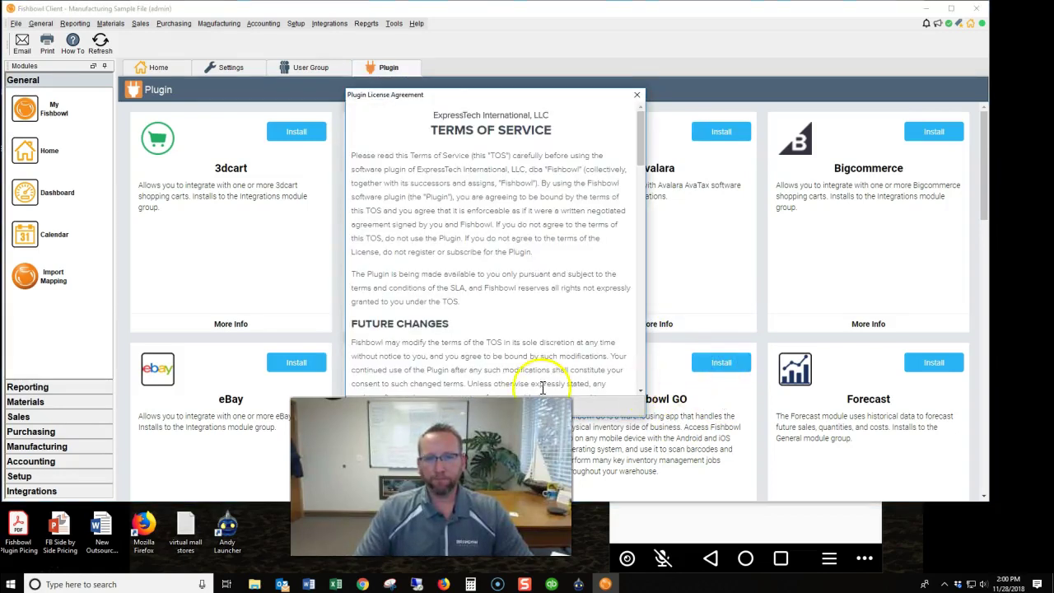
{"action": "left_click", "coordinate": [463, 384]}
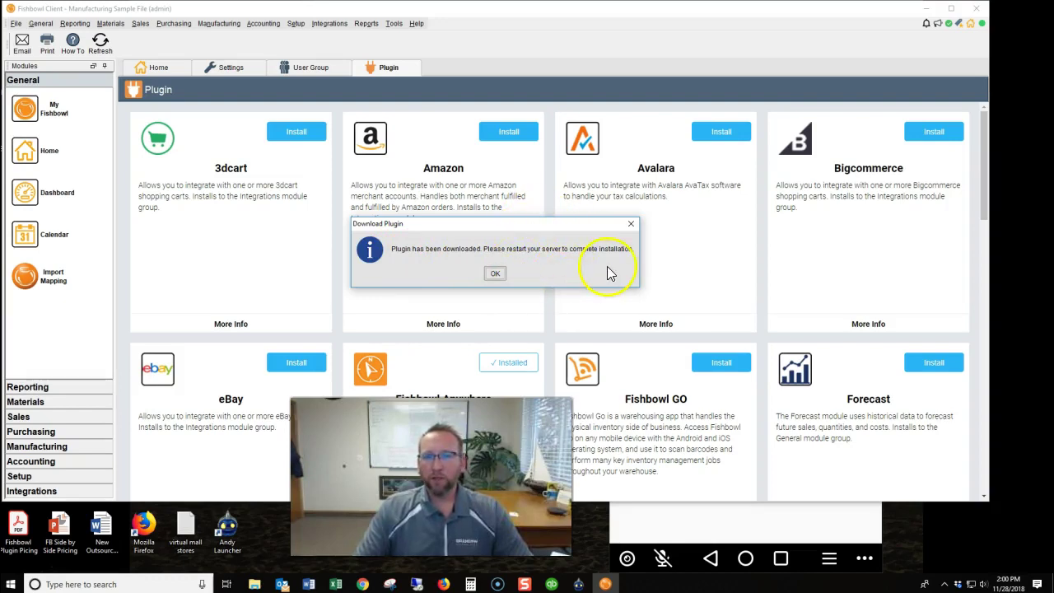
{"action": "left_click", "coordinate": [495, 274]}
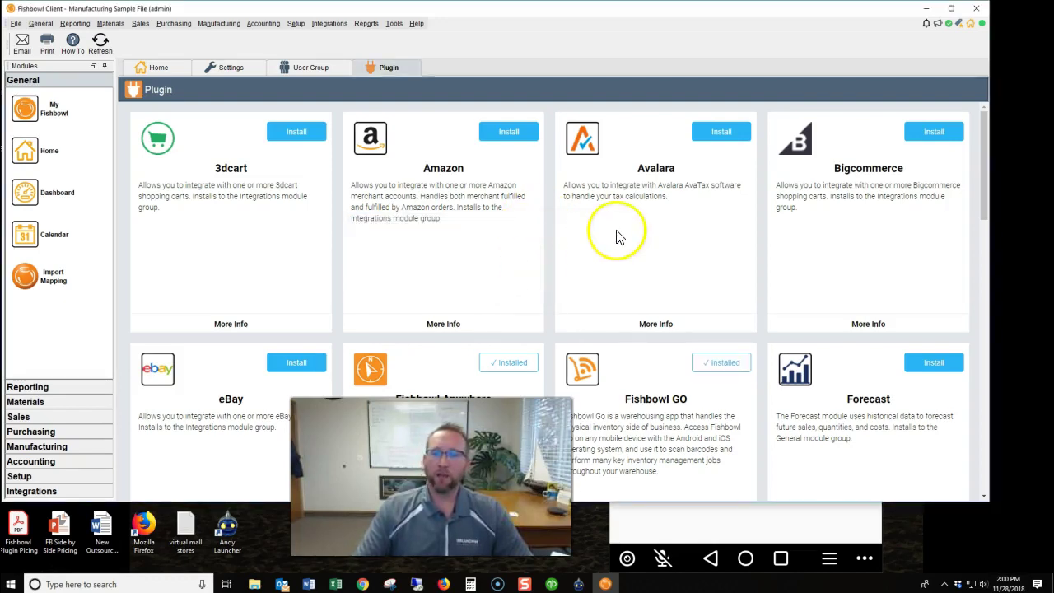
Open Fishbowl Server from the tray and force it to shut down, logging the client out.
{"action": "left_click", "coordinate": [944, 584]}
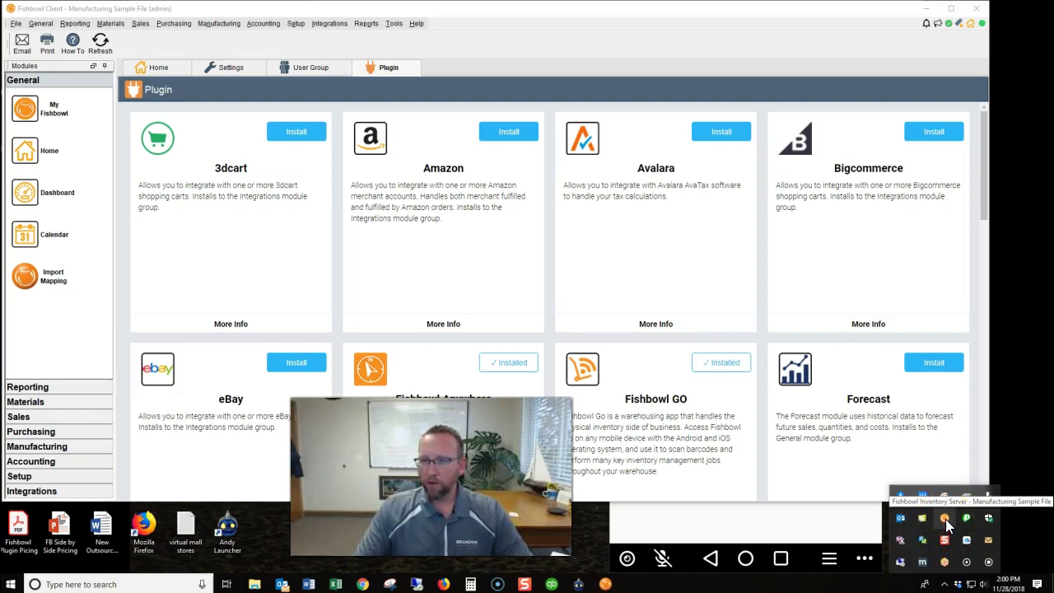
{"action": "double_click", "coordinate": [945, 518]}
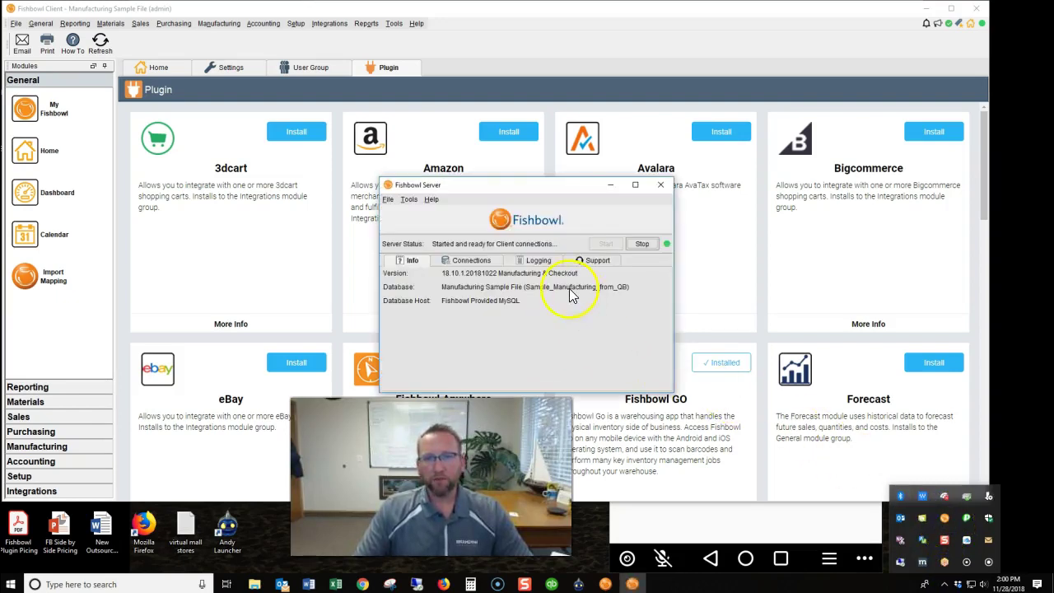
{"action": "left_click", "coordinate": [642, 244]}
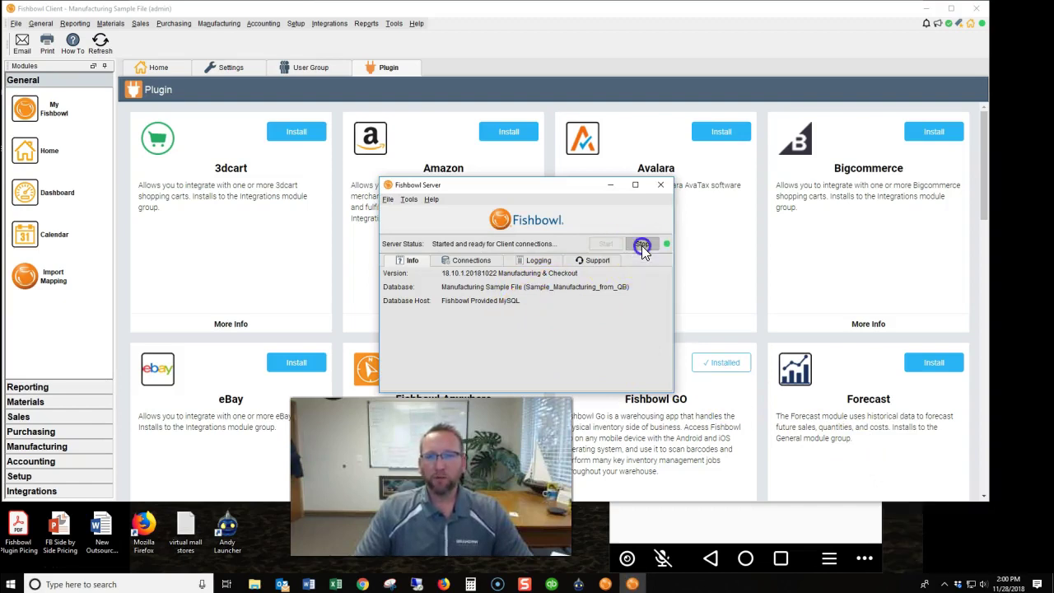
{"action": "left_click", "coordinate": [577, 341]}
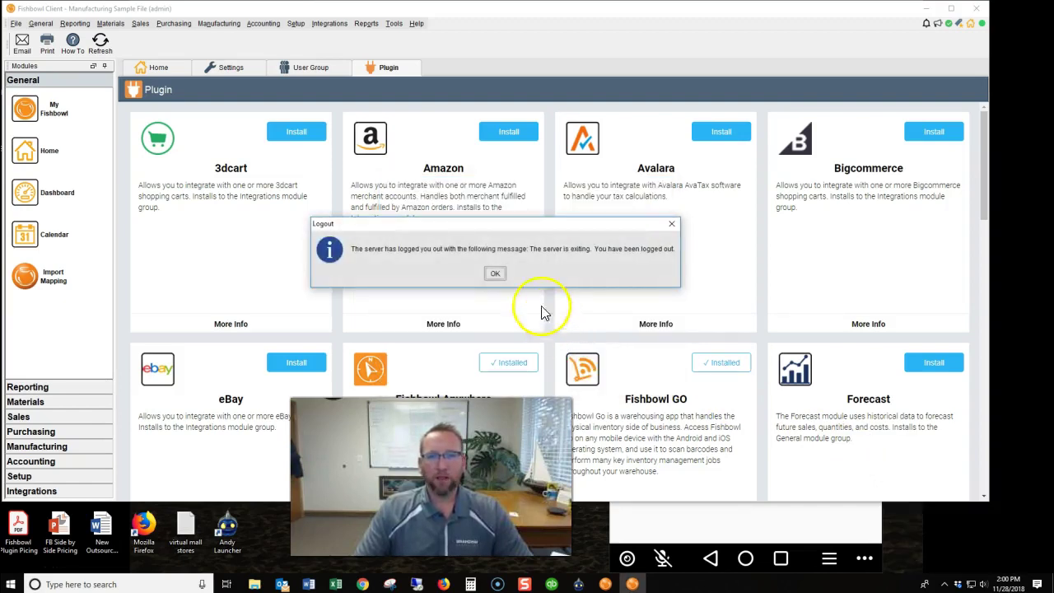
{"action": "left_click", "coordinate": [496, 274]}
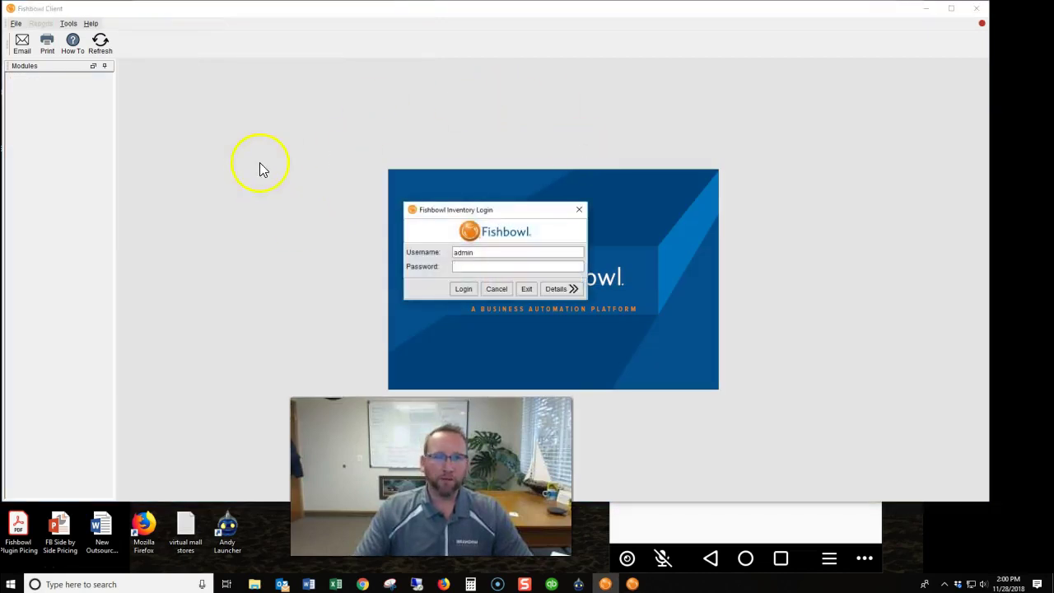
Reopen Fishbowl Server from the tray and start it again.
{"action": "left_click", "coordinate": [943, 583]}
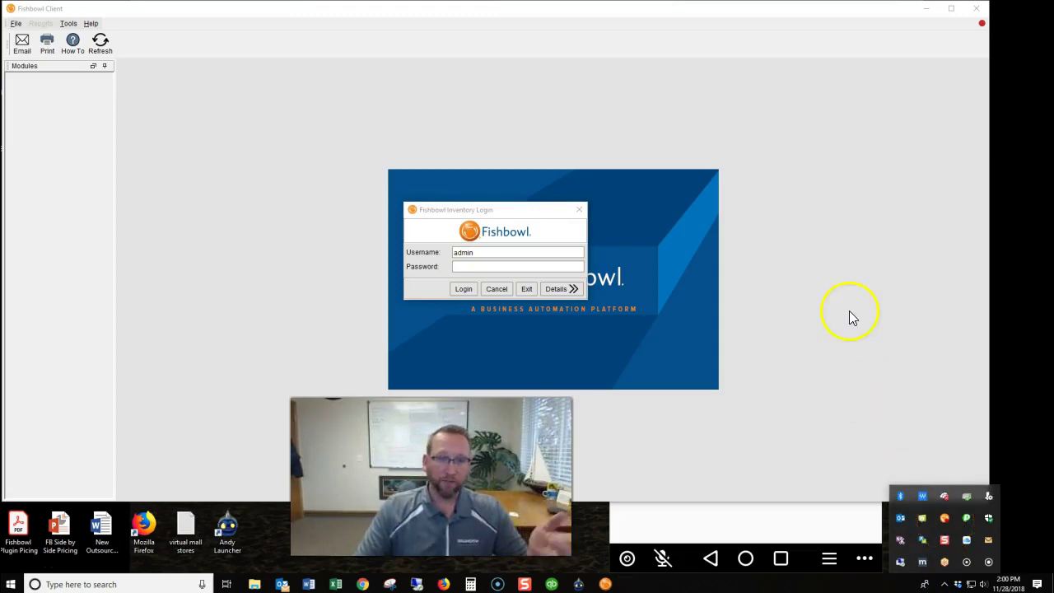
{"action": "double_click", "coordinate": [943, 522]}
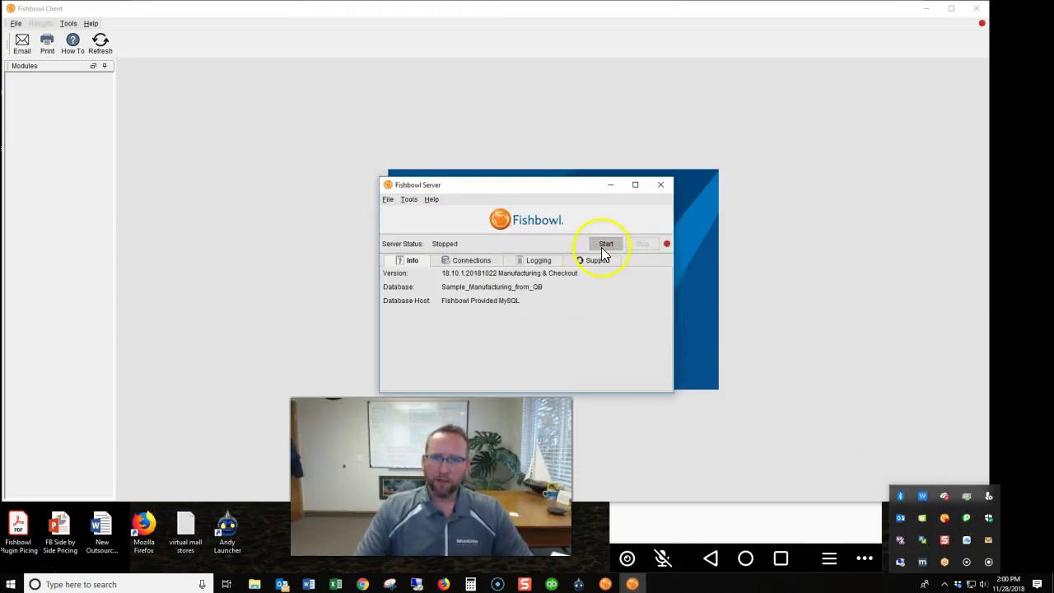
{"action": "left_click", "coordinate": [604, 243]}
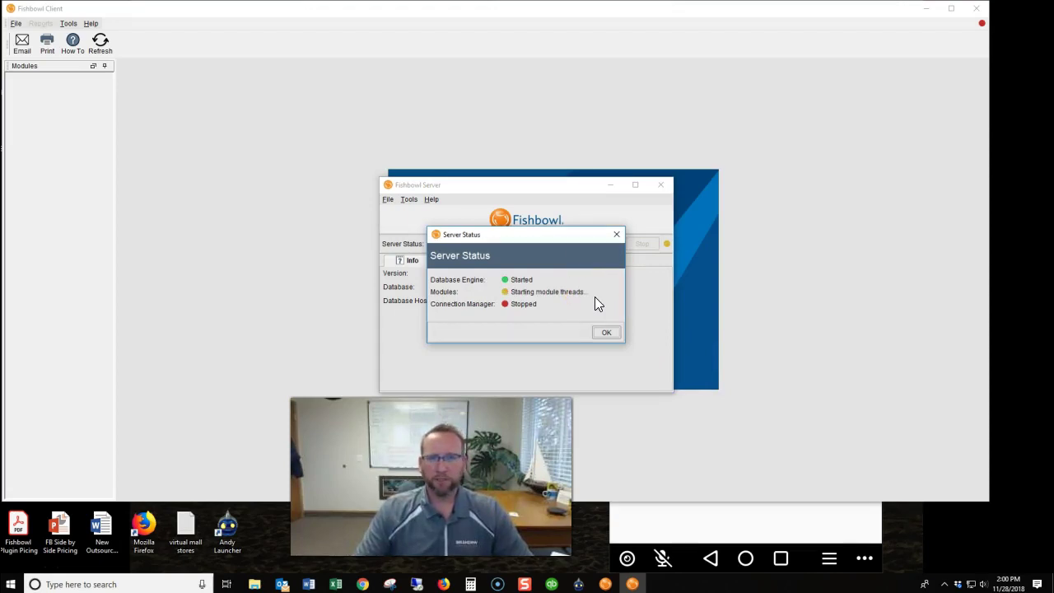
Dismiss the server status report and log back in to Fishbowl Client as admin.
{"action": "left_click", "coordinate": [627, 435]}
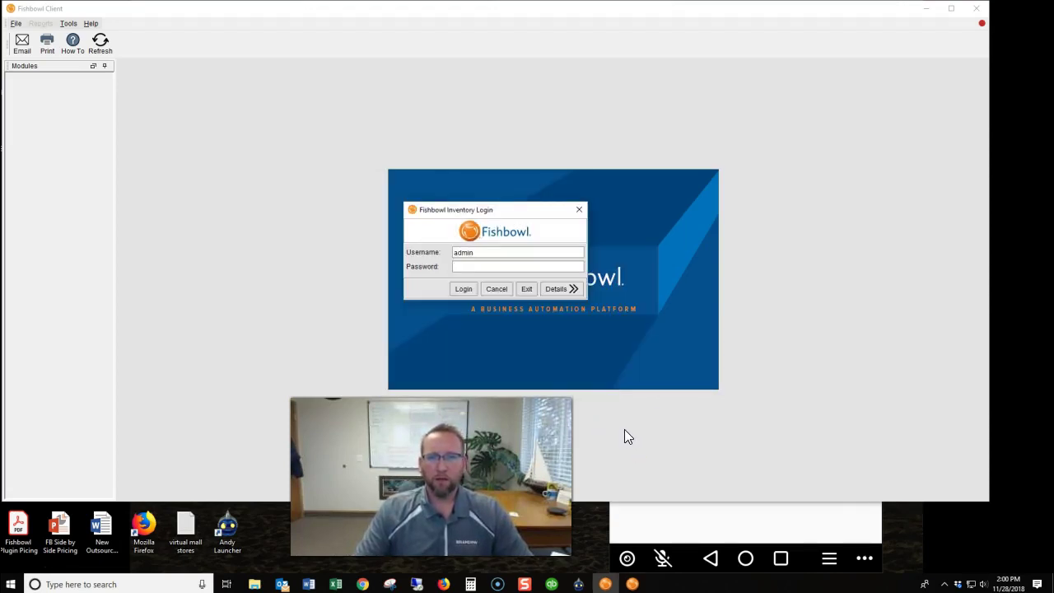
{"action": "left_click", "coordinate": [552, 361]}
{"action": "left_click", "coordinate": [548, 266]}
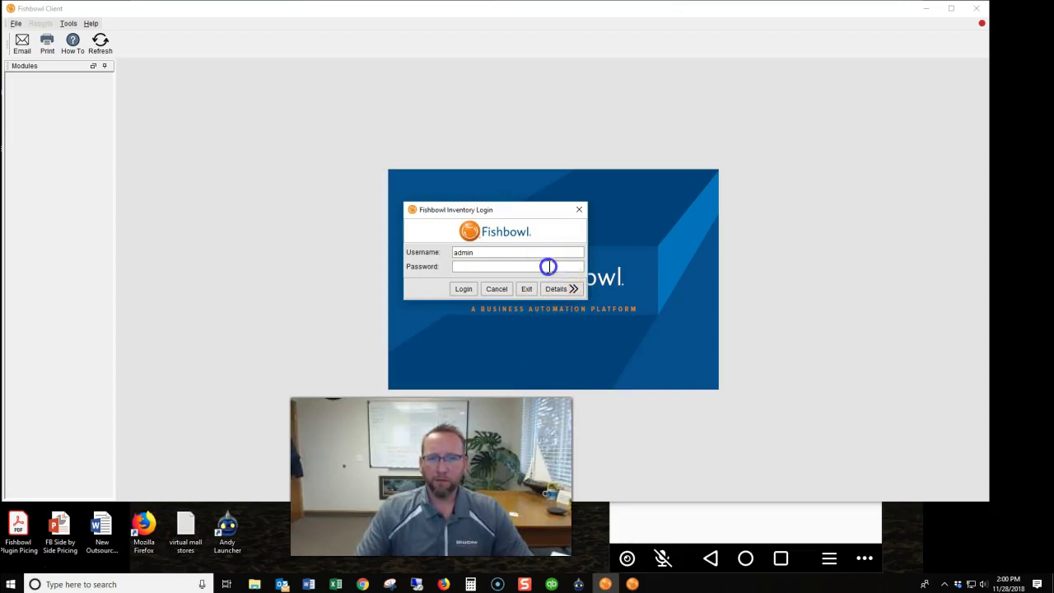
{"action": "left_click", "coordinate": [56, 288]}
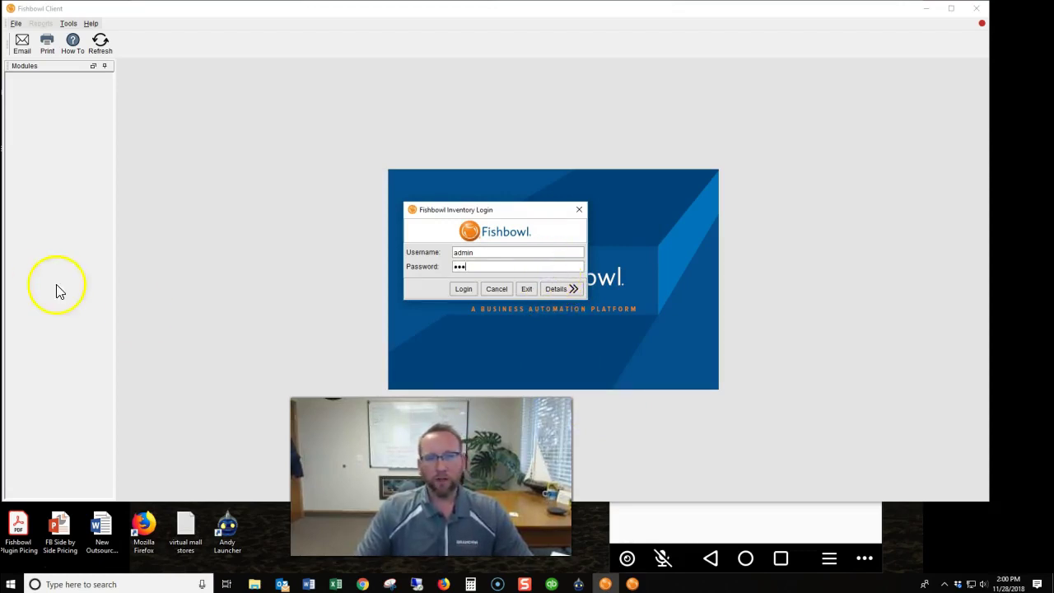
{"action": "left_click", "coordinate": [395, 275]}
{"action": "left_click", "coordinate": [464, 289]}
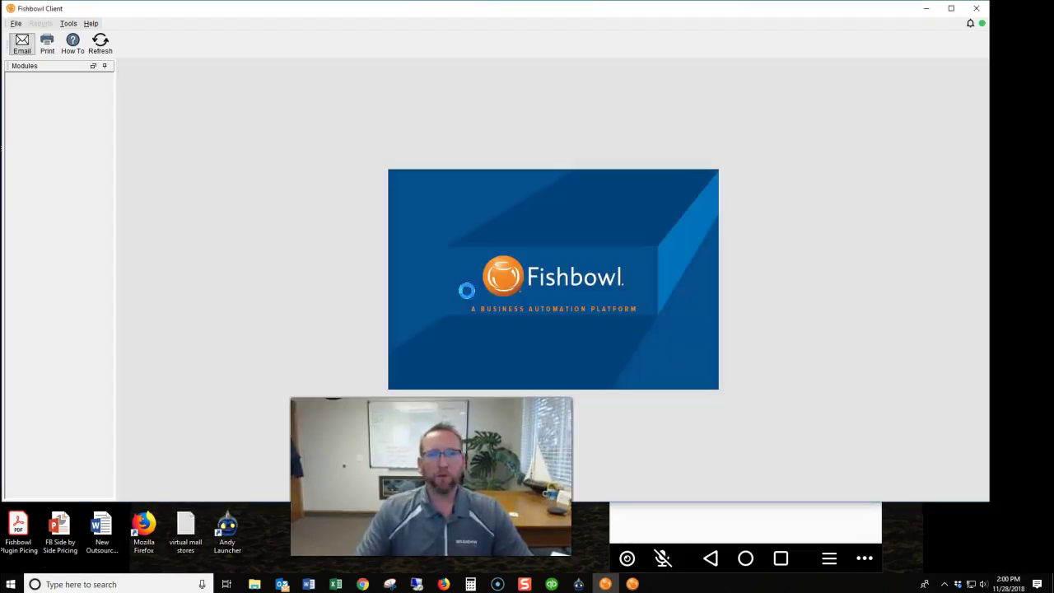
Dismiss the Missing Information prompt without entering contact details.
{"action": "left_click", "coordinate": [297, 207]}
{"action": "left_click", "coordinate": [271, 223]}
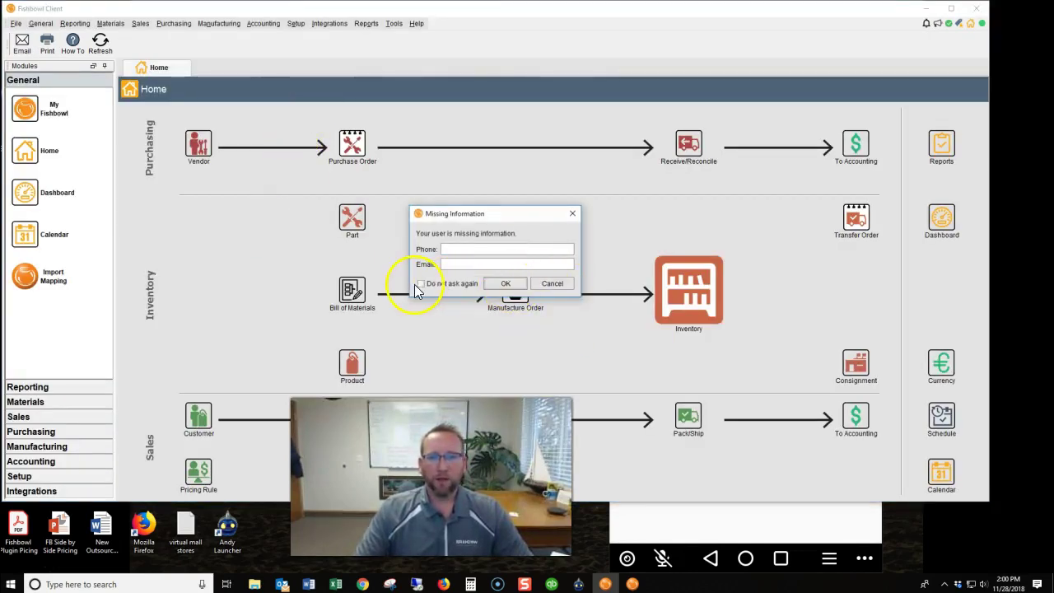
{"action": "left_click", "coordinate": [421, 283]}
{"action": "left_click", "coordinate": [540, 283]}
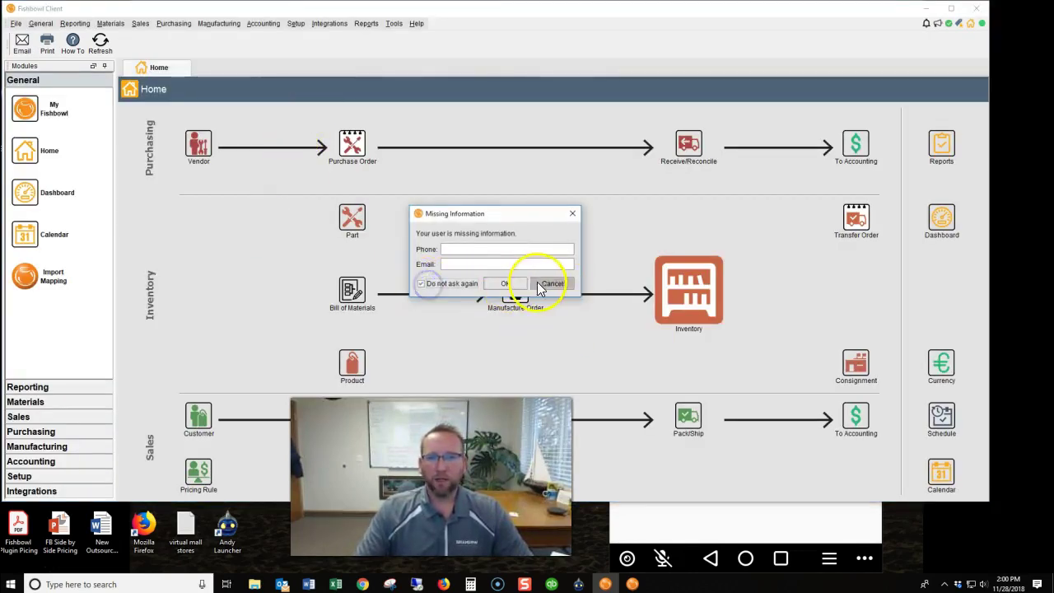
Review the installed plugins under Integrations > Plugin.
{"action": "left_click", "coordinate": [323, 26]}
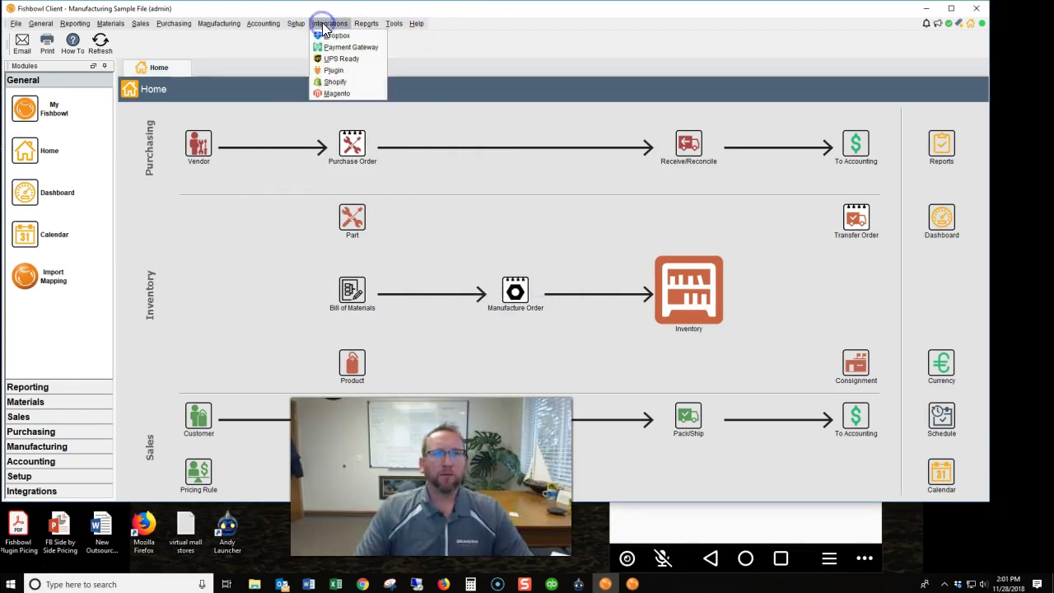
{"action": "left_click", "coordinate": [333, 70]}
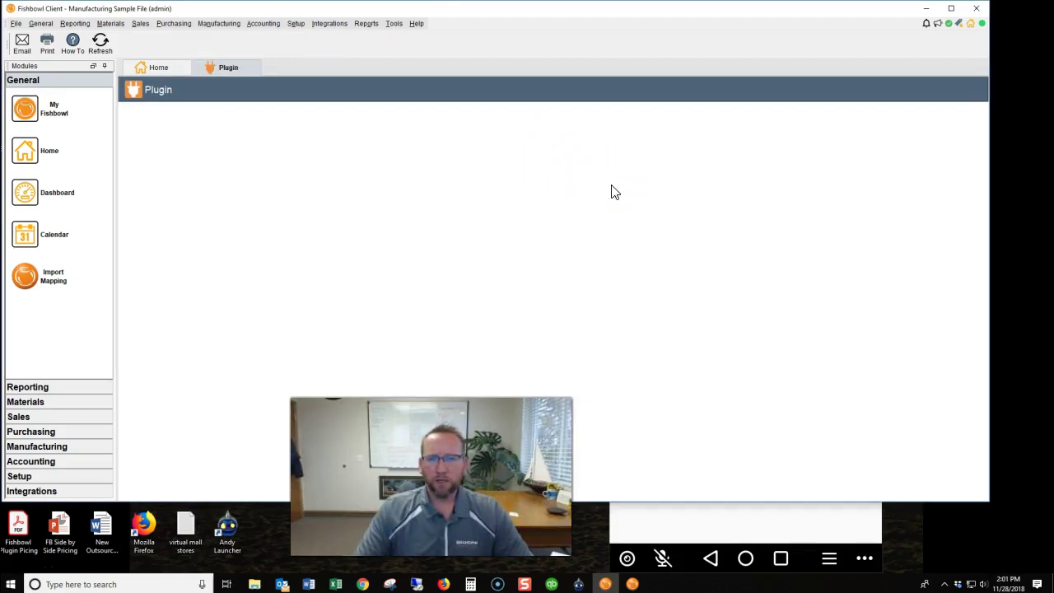
{"action": "scroll", "coordinate": [612, 188], "scroll_direction": "down", "scroll_amount": 3}
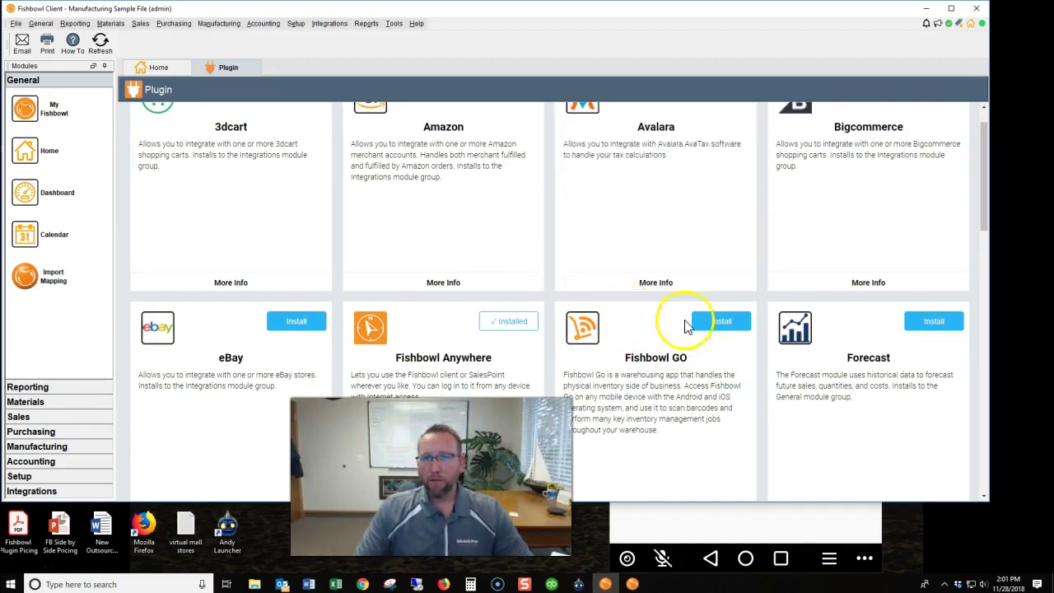
Close Fishbowl Client, stop the Fishbowl server, and close the server window.
{"action": "left_click", "coordinate": [978, 9]}
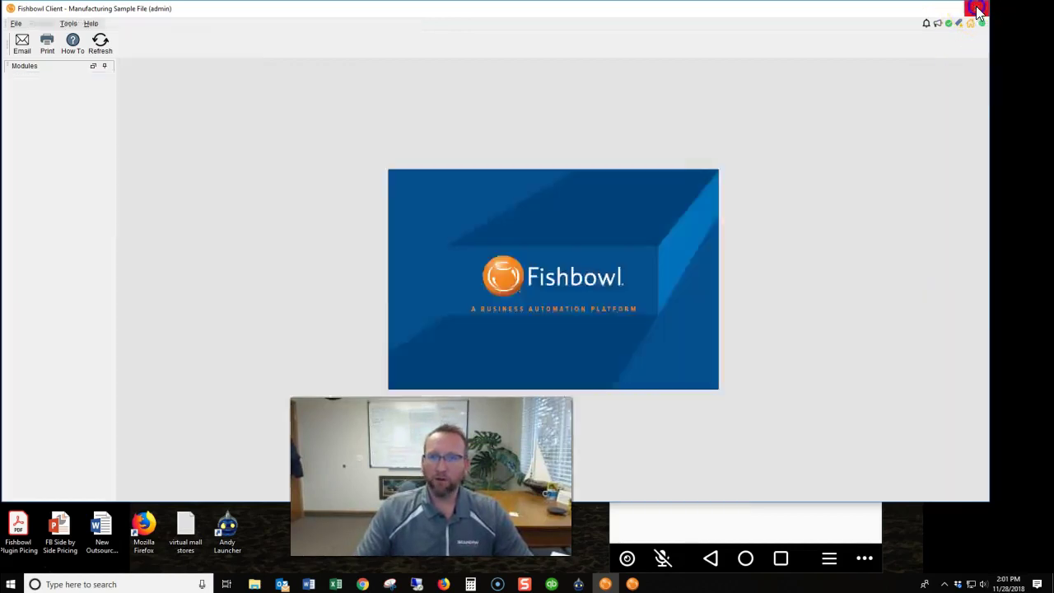
{"action": "left_click", "coordinate": [641, 244]}
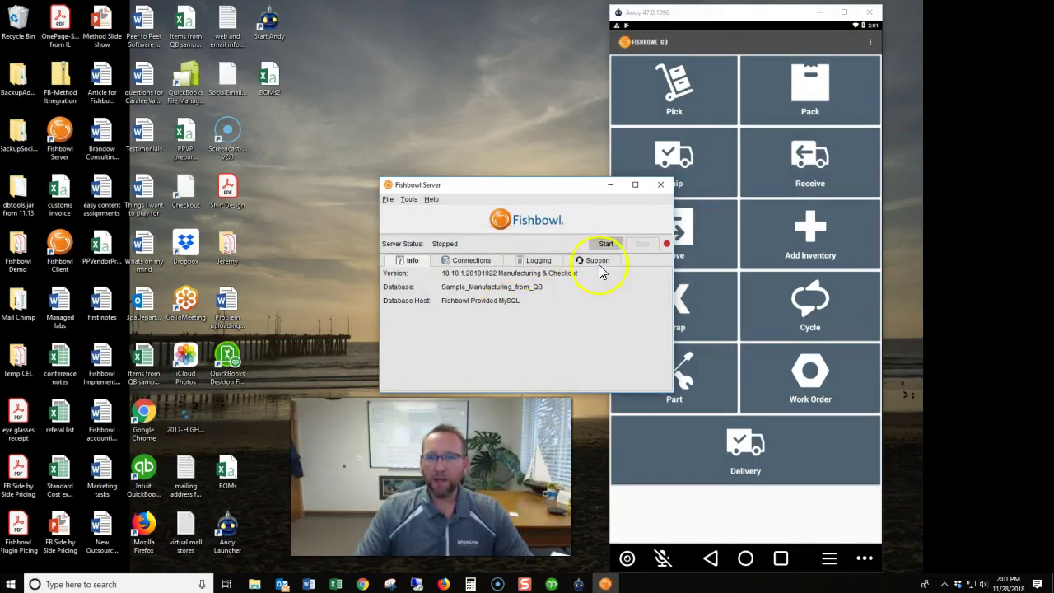
{"action": "left_click", "coordinate": [661, 184]}
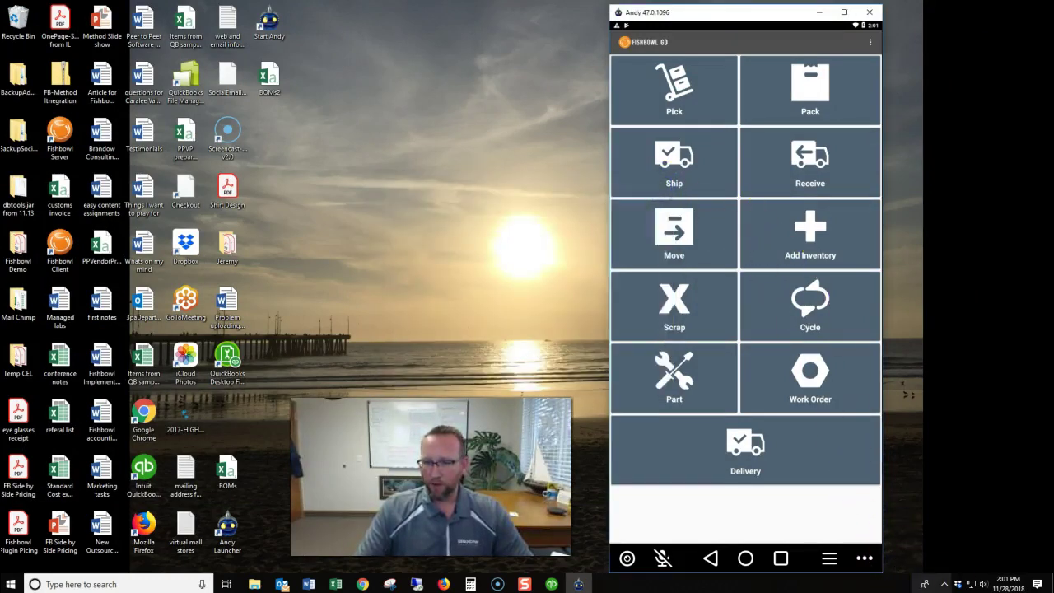
Exit the Fishbowl tray icon's process, then start Fishbowl Server and Fishbowl Client from the desktop.
{"action": "left_click", "coordinate": [944, 584]}
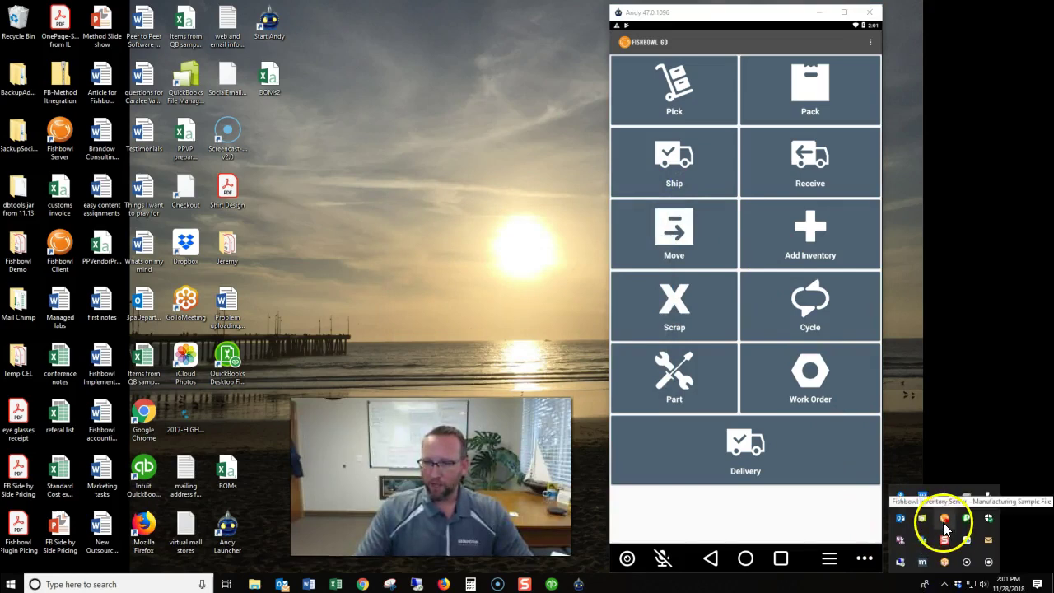
{"action": "right_click", "coordinate": [944, 522]}
{"action": "left_click", "coordinate": [923, 517]}
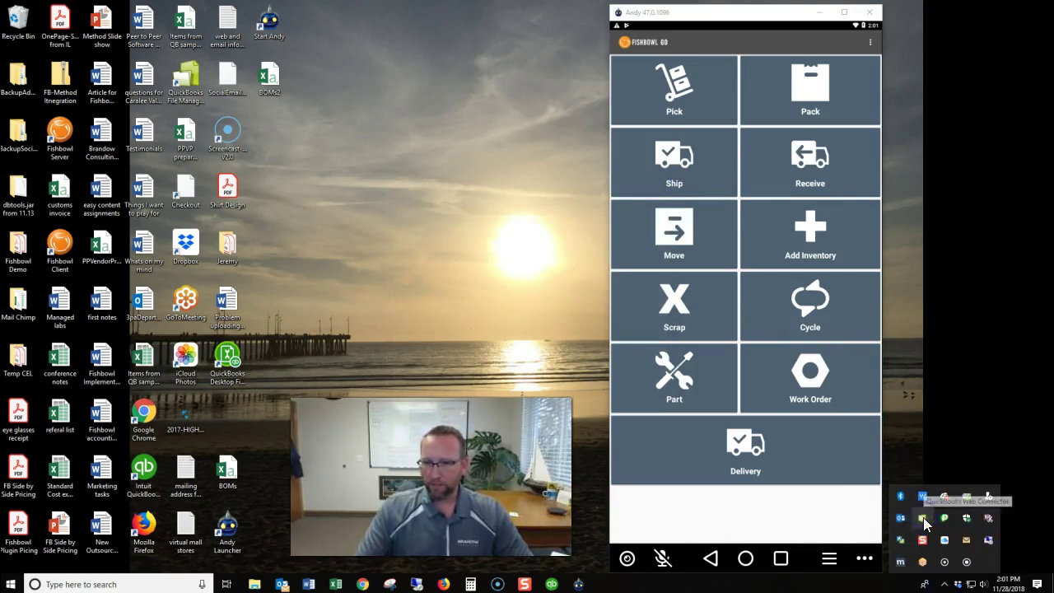
{"action": "left_click", "coordinate": [396, 307]}
{"action": "double_click", "coordinate": [61, 131]}
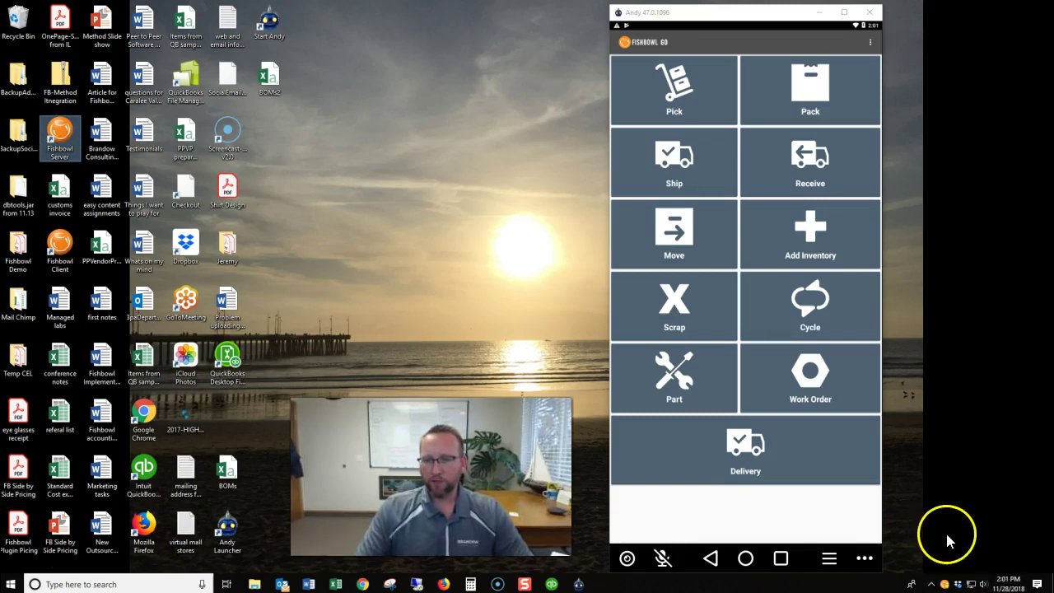
{"action": "left_click", "coordinate": [60, 251]}
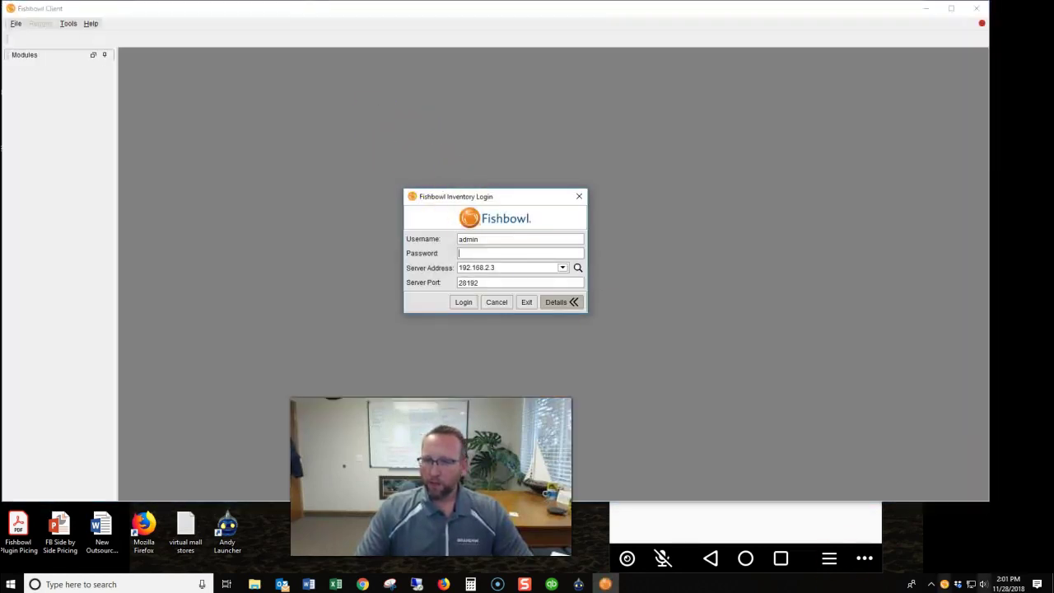
Look up the server address, log in as admin with the password, and show the Integrations list.
{"action": "left_click", "coordinate": [577, 268]}
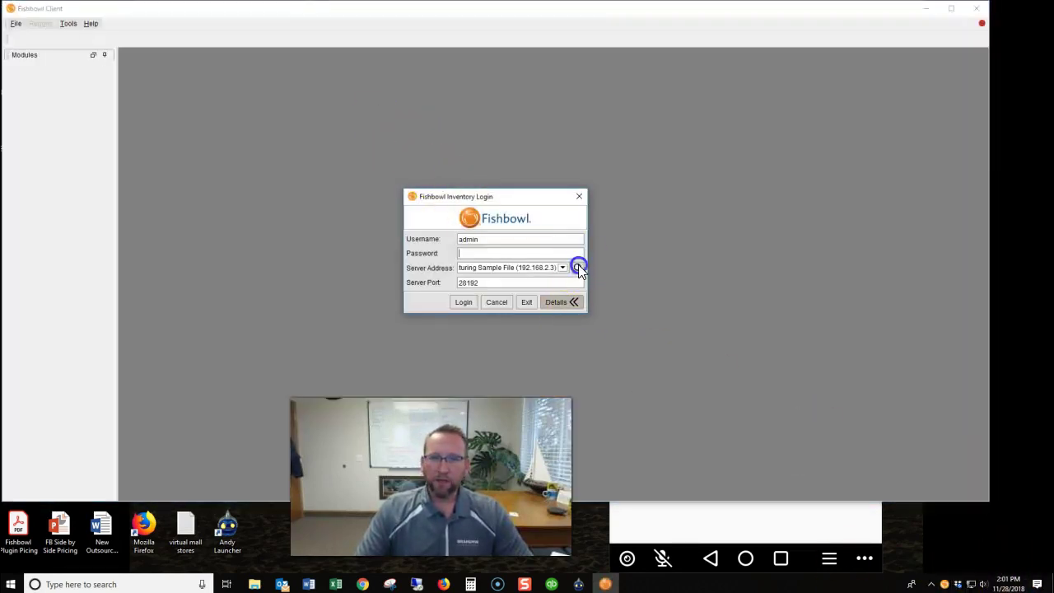
{"action": "left_click", "coordinate": [553, 255]}
{"action": "type", "text": "adm"}
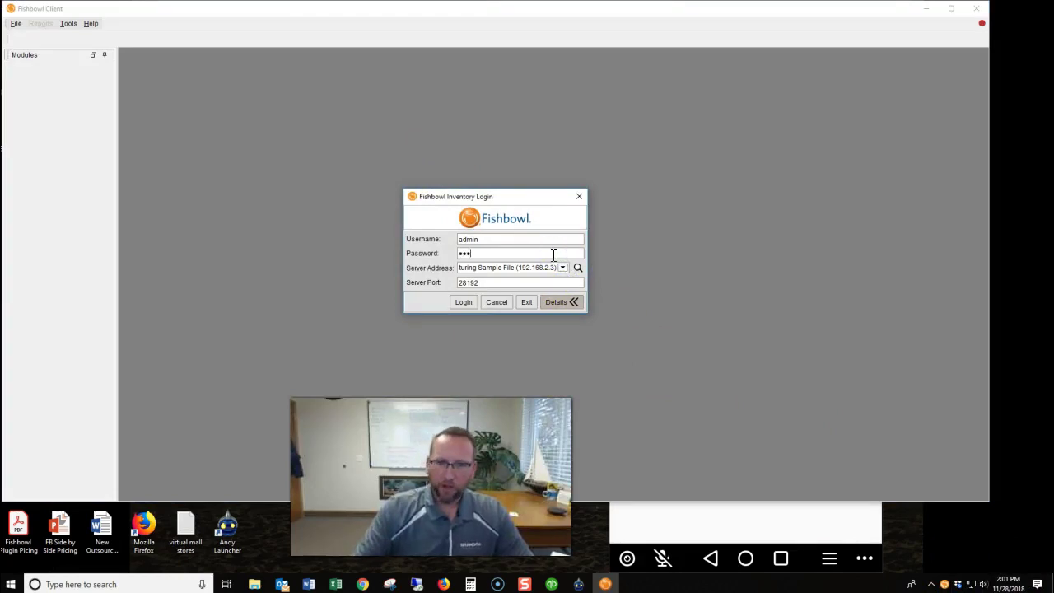
{"action": "left_click", "coordinate": [465, 302]}
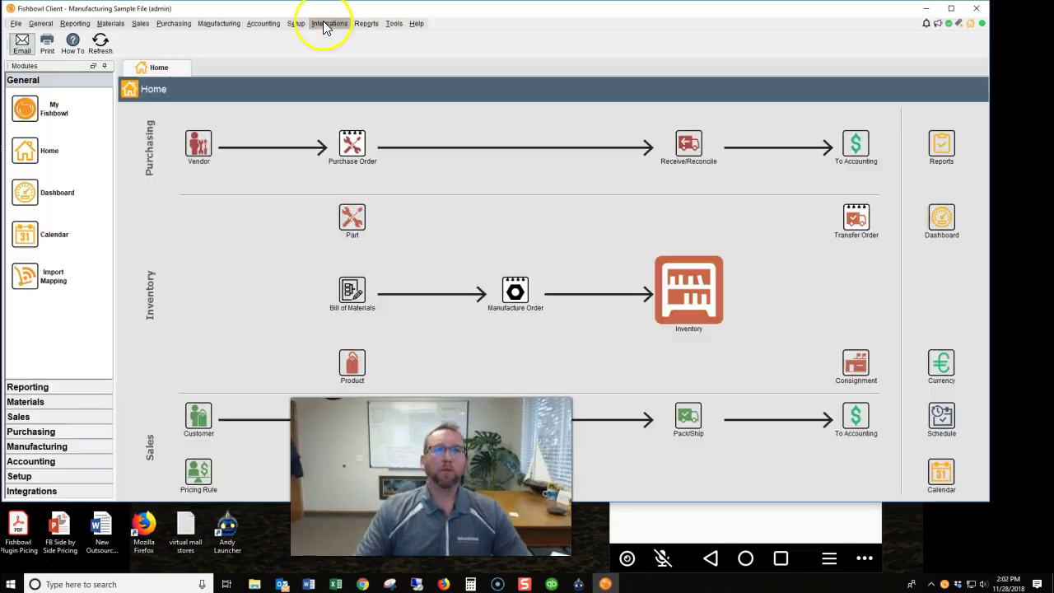
{"action": "left_click", "coordinate": [329, 23]}
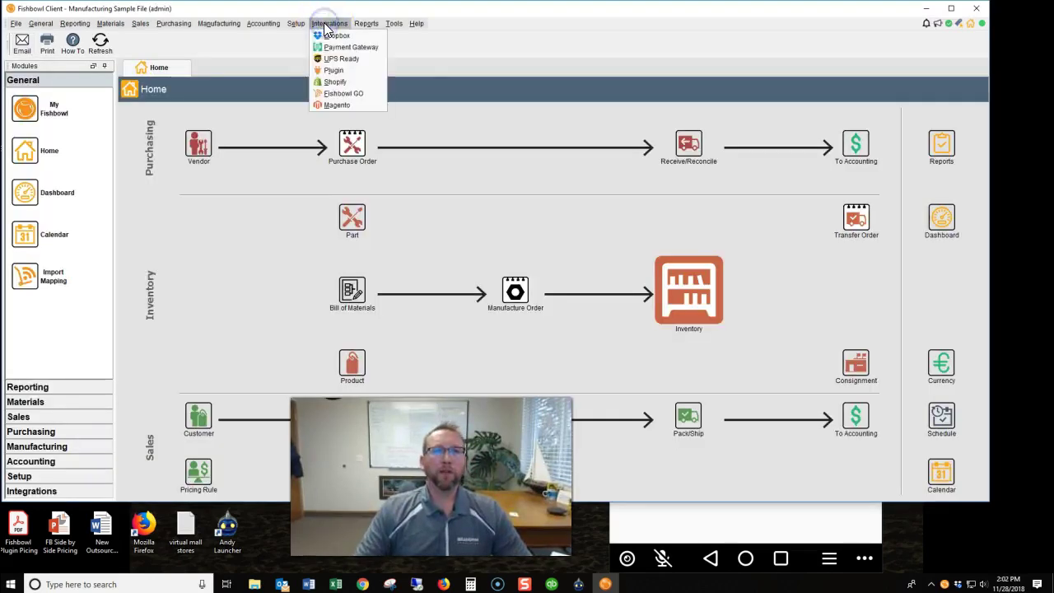
{"action": "left_click", "coordinate": [367, 93]}
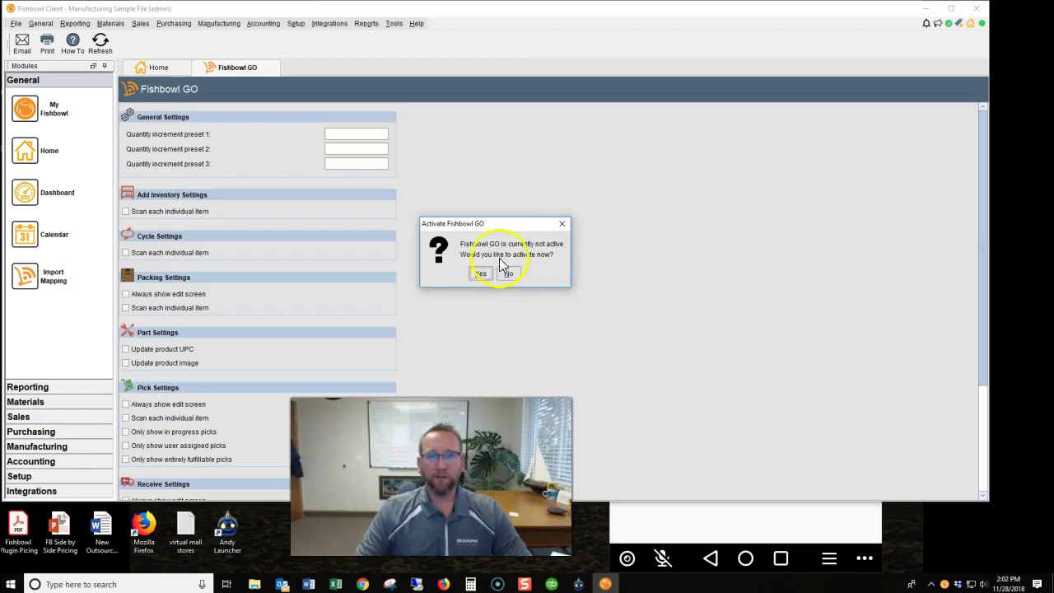
{"action": "left_click", "coordinate": [481, 274]}
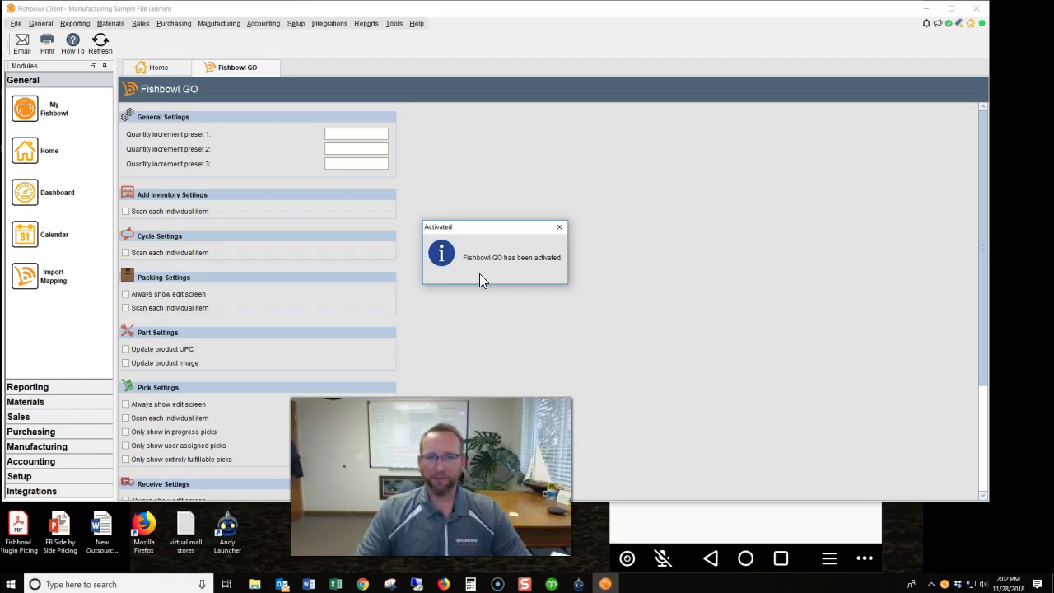
{"action": "left_click", "coordinate": [481, 279]}
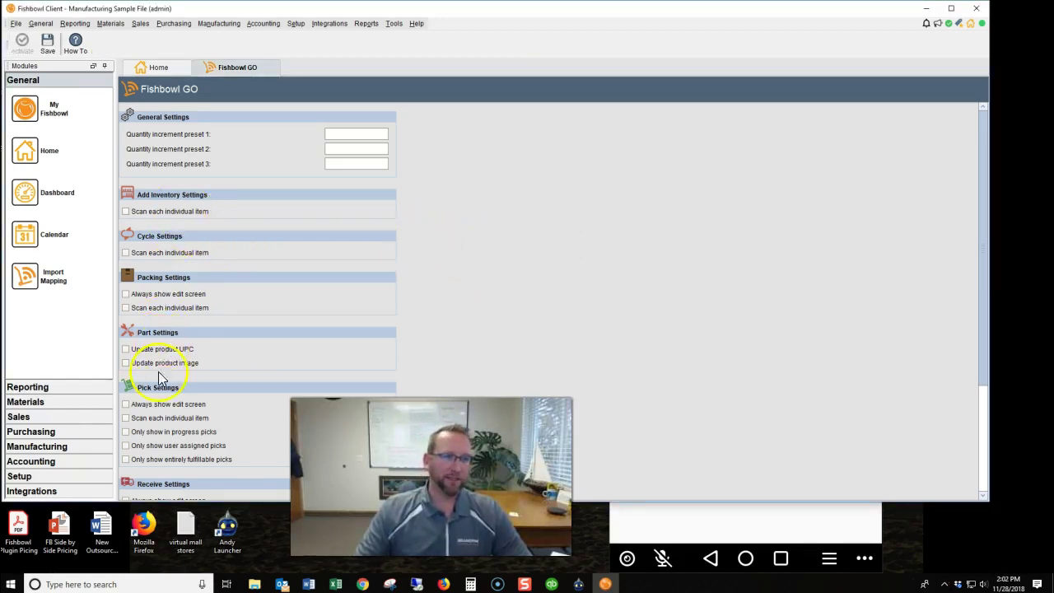
{"action": "scroll", "coordinate": [156, 457], "scroll_direction": "down", "scroll_amount": 1}
{"action": "scroll", "coordinate": [156, 457], "scroll_direction": "down", "scroll_amount": 2}
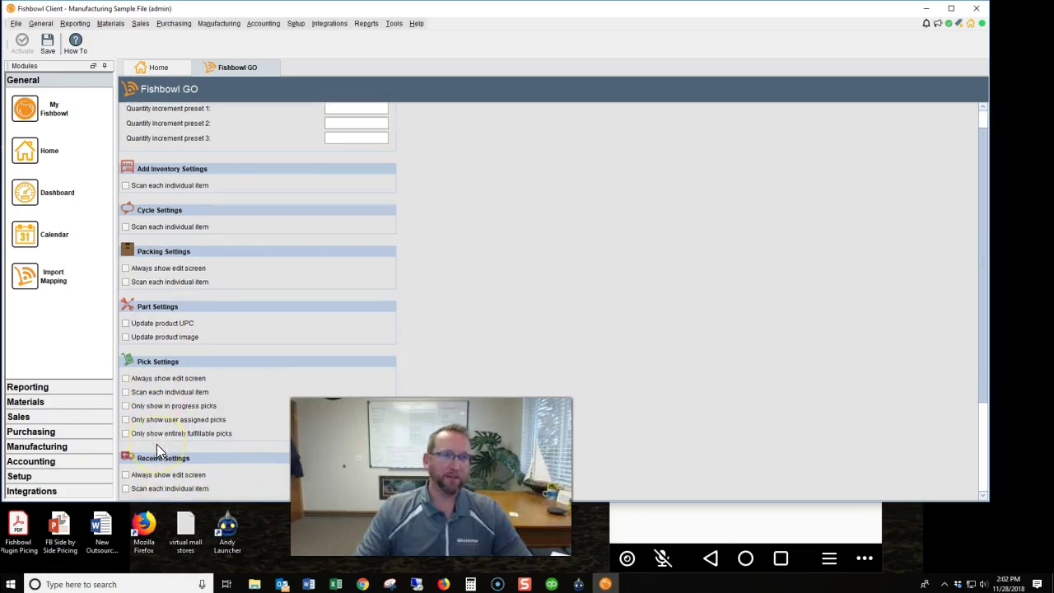
{"action": "scroll", "coordinate": [156, 445], "scroll_direction": "down", "scroll_amount": 7}
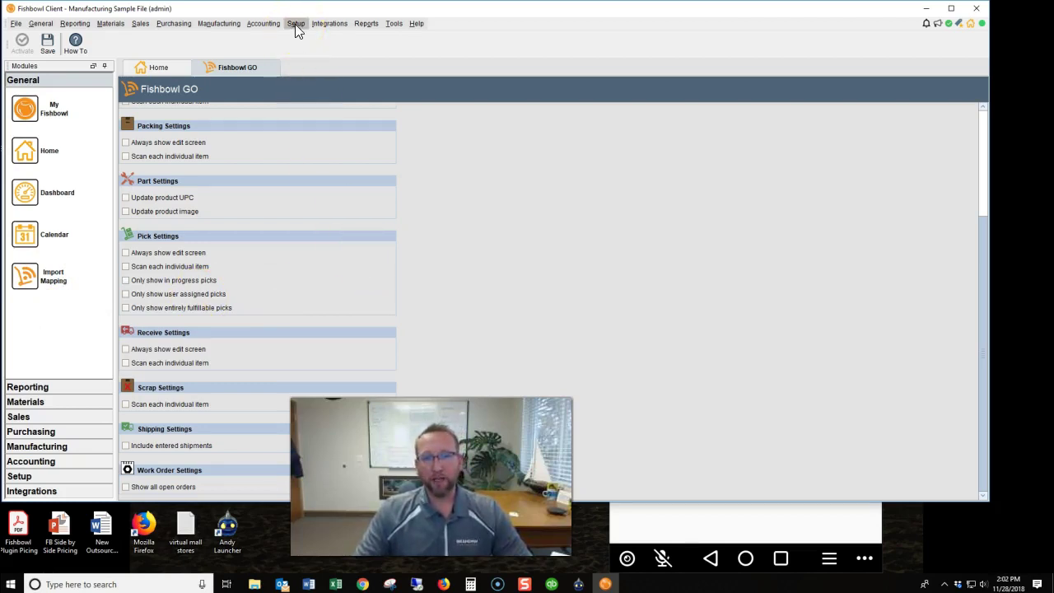
In Setup > User Group, tick Full Rights for Fishbowl GO on Warehouse's Access tab.
{"action": "left_click", "coordinate": [295, 24]}
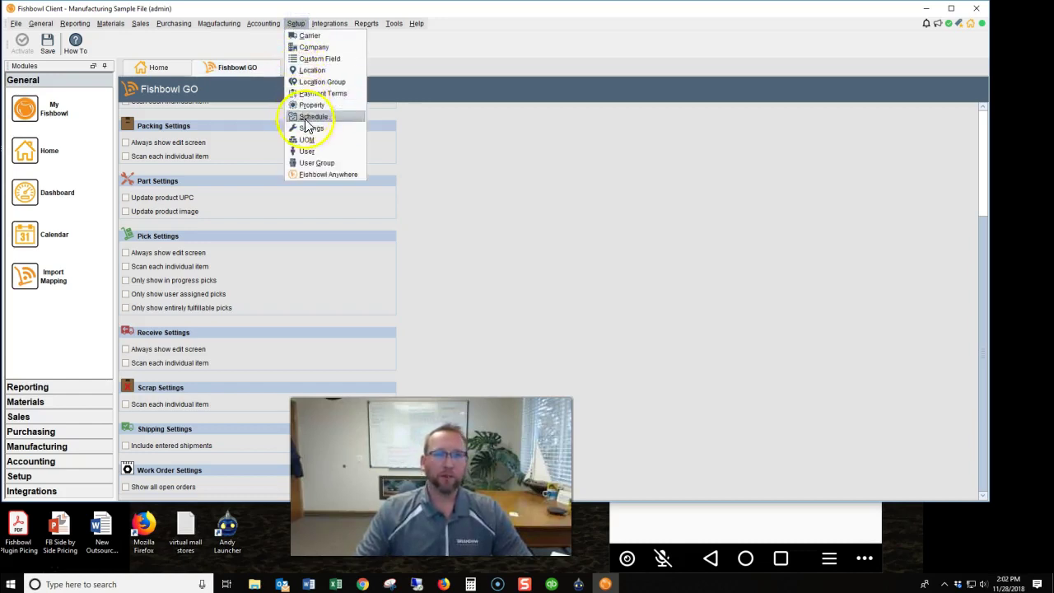
{"action": "left_click", "coordinate": [317, 162]}
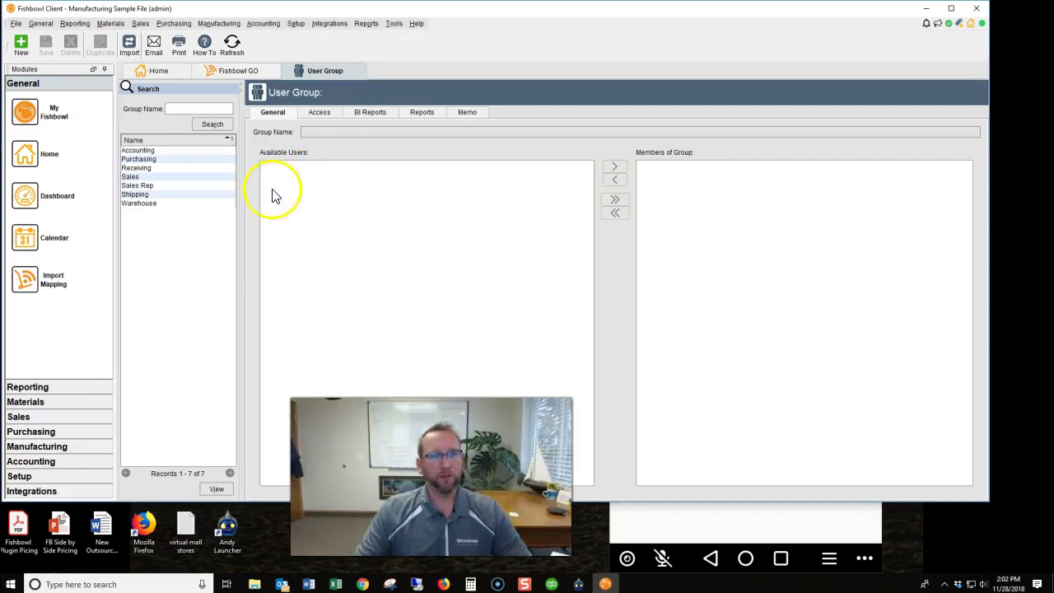
{"action": "left_click", "coordinate": [148, 204]}
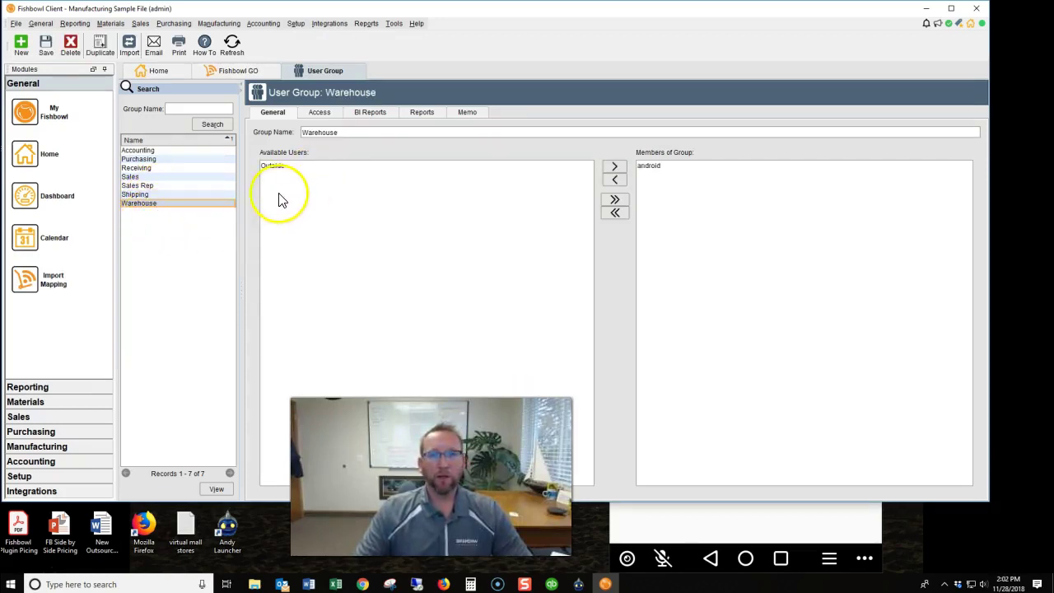
{"action": "left_click", "coordinate": [319, 112]}
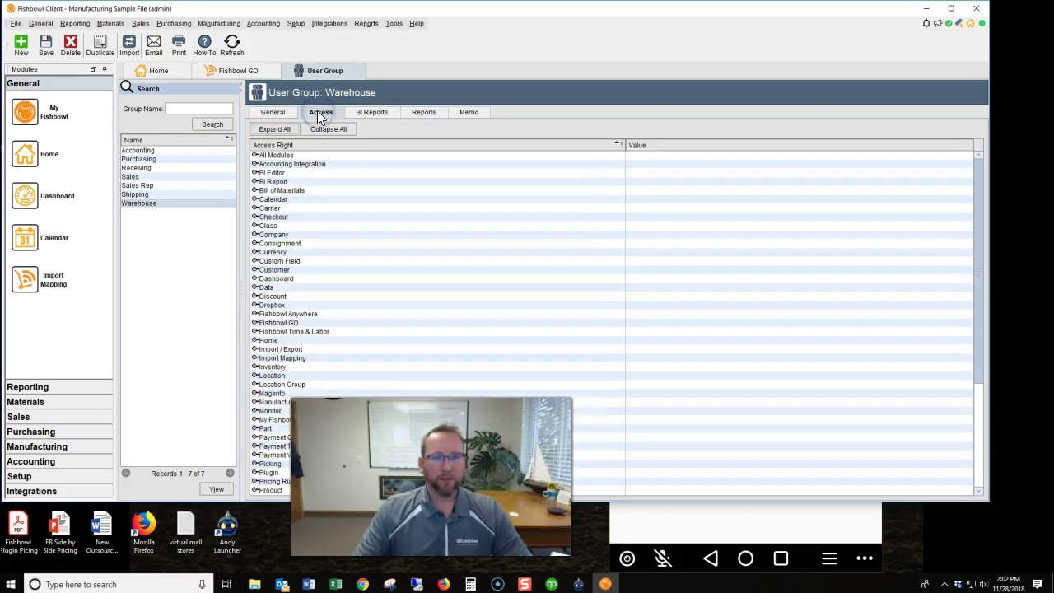
{"action": "left_click", "coordinate": [254, 321]}
{"action": "scroll", "coordinate": [511, 213], "scroll_direction": "down", "scroll_amount": 3}
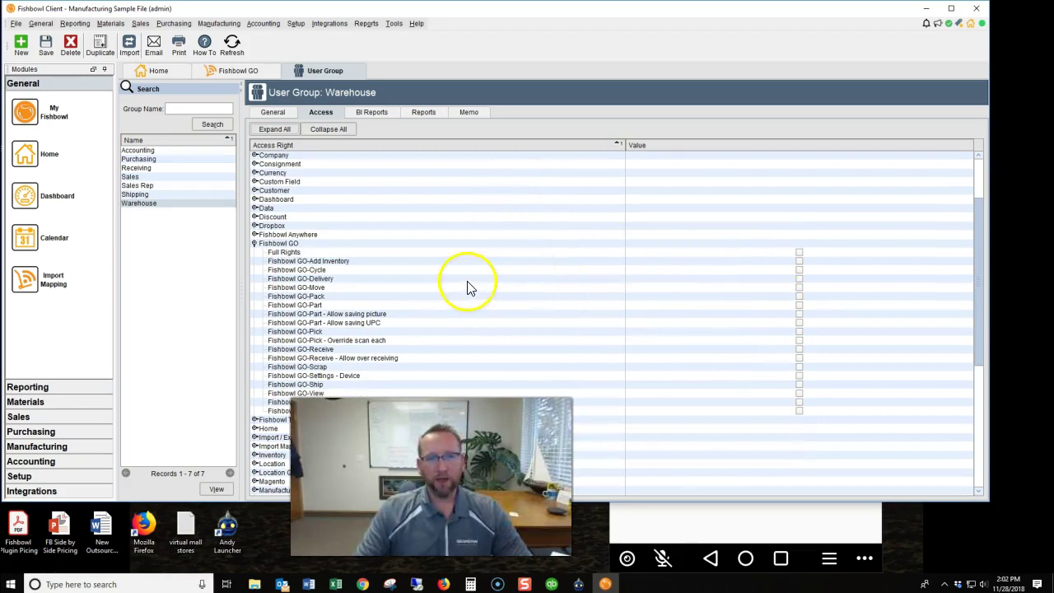
{"action": "scroll", "coordinate": [467, 286], "scroll_direction": "down", "scroll_amount": 1}
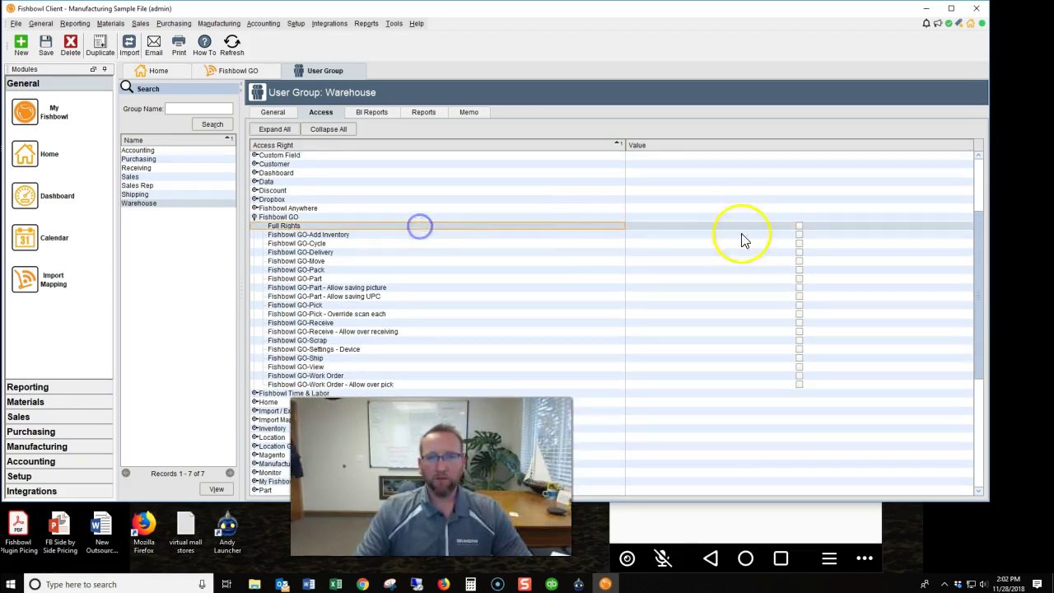
{"action": "left_click", "coordinate": [799, 226]}
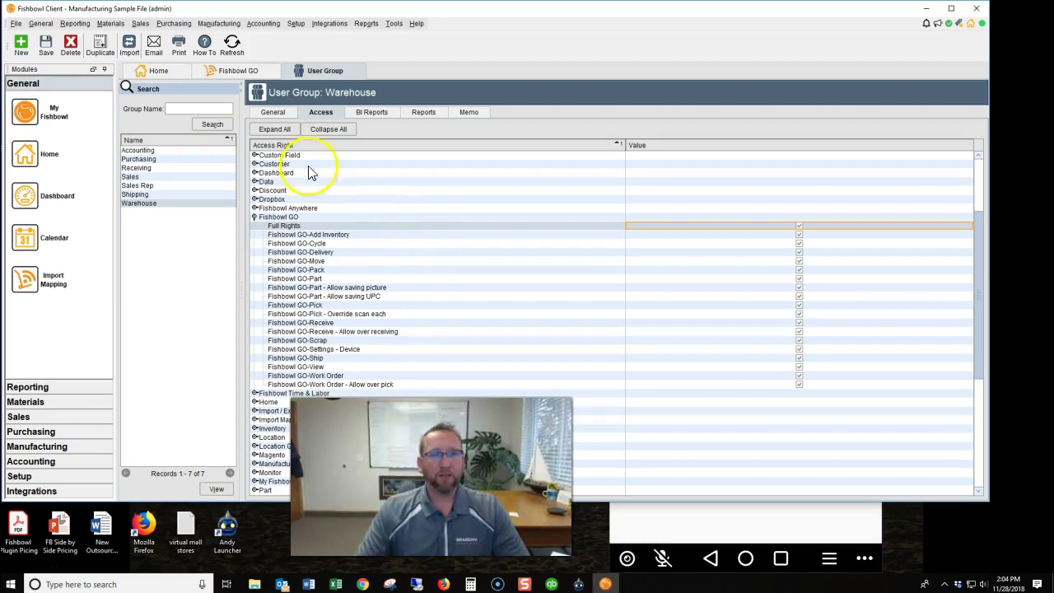
{"action": "left_click", "coordinate": [273, 112]}
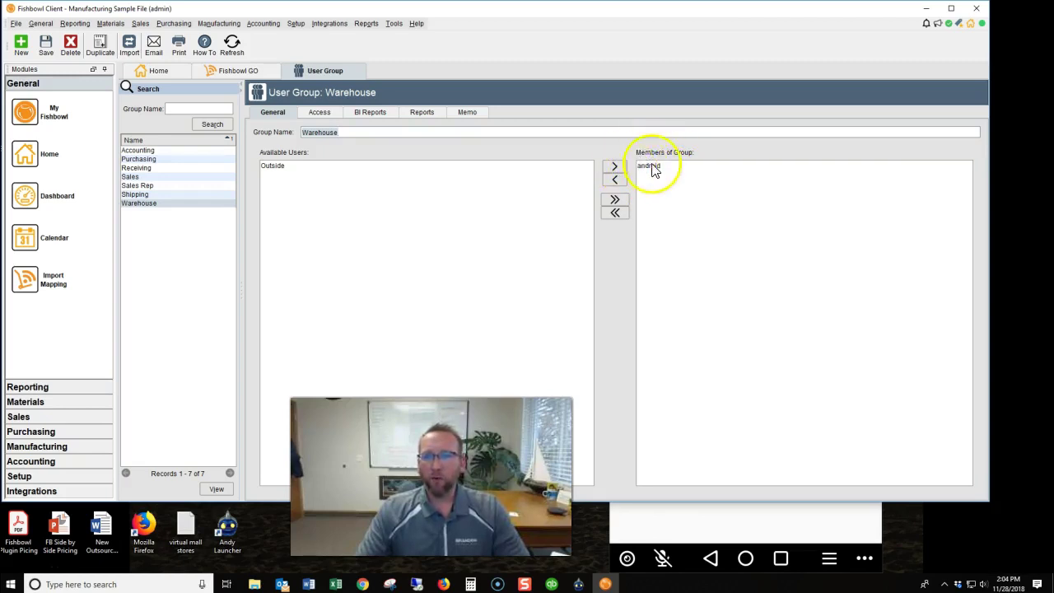
Open the User records tab, save the Warehouse group's new rights, and bring the Andy emulator forward.
{"action": "left_click", "coordinate": [296, 23]}
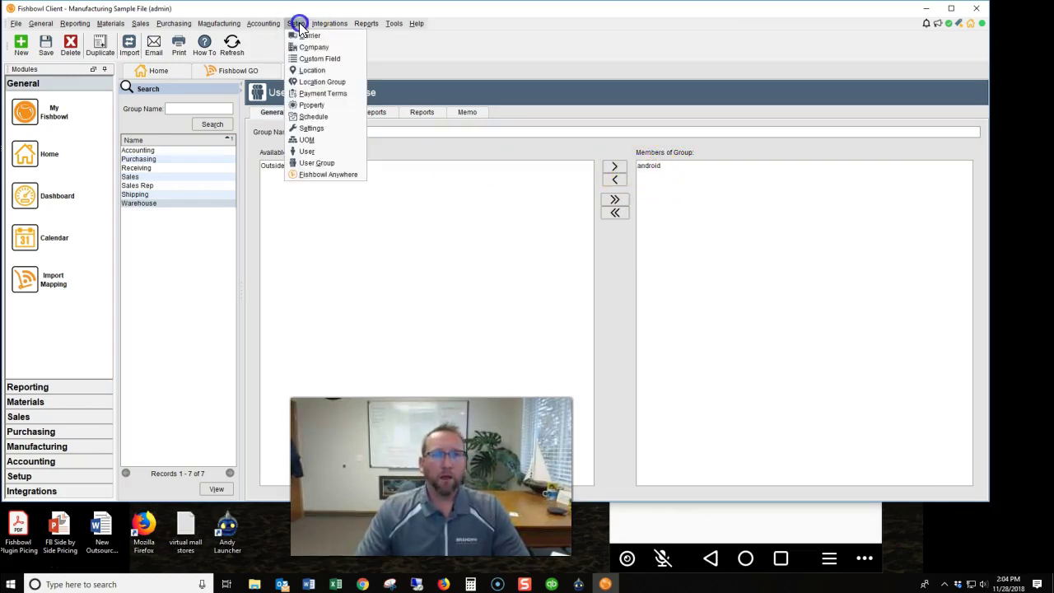
{"action": "left_click", "coordinate": [313, 149]}
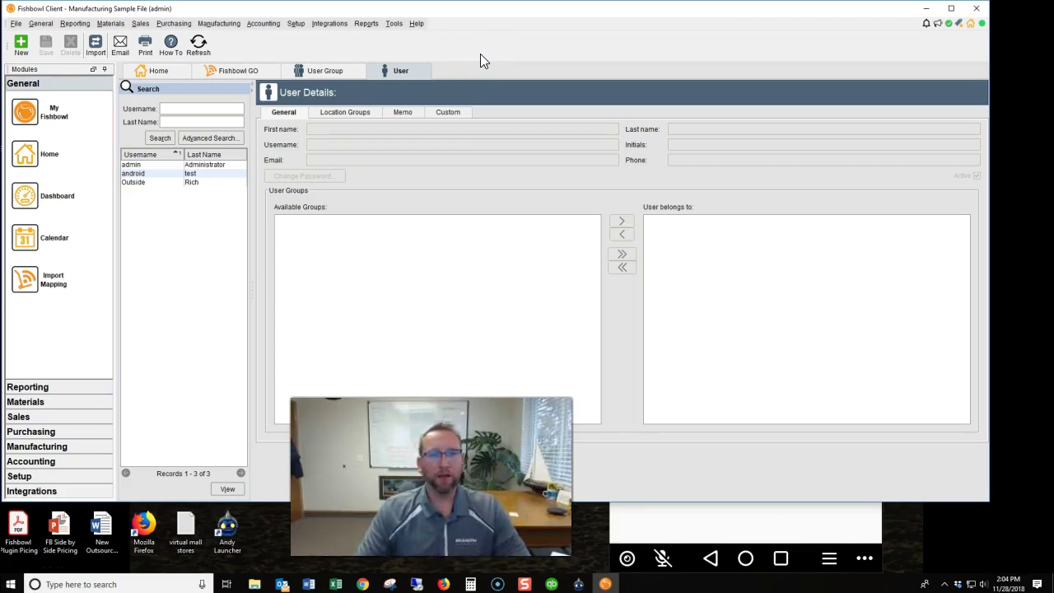
{"action": "left_click", "coordinate": [255, 68]}
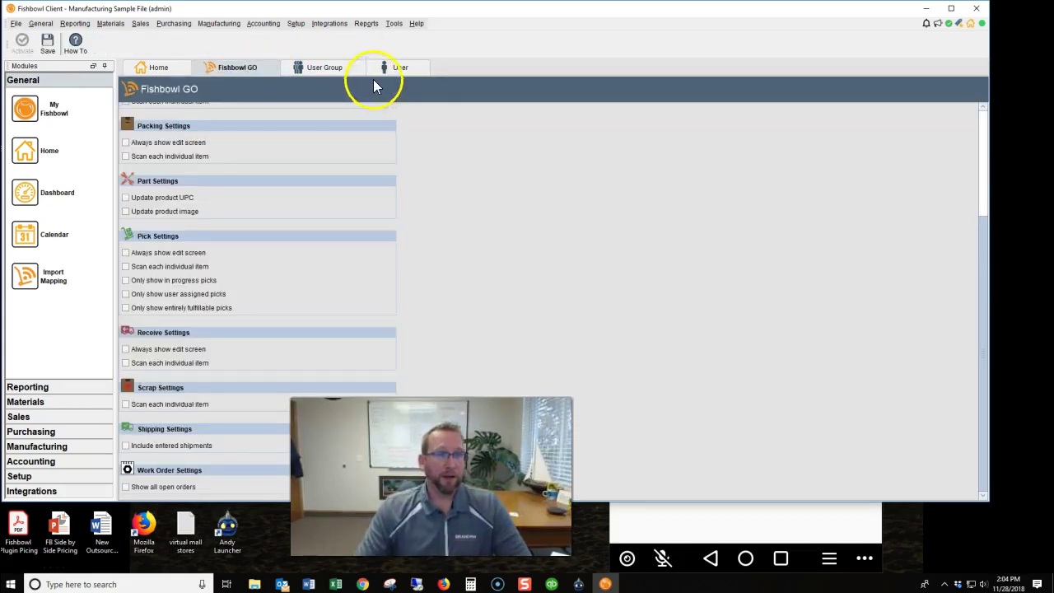
{"action": "left_click", "coordinate": [399, 68]}
{"action": "left_click", "coordinate": [323, 70]}
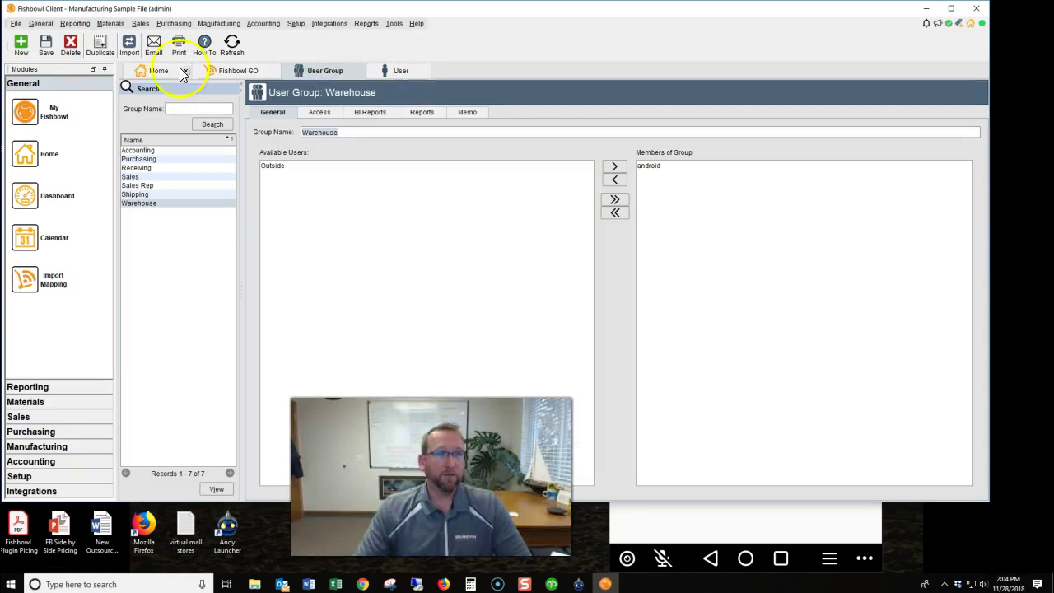
{"action": "left_click", "coordinate": [47, 46]}
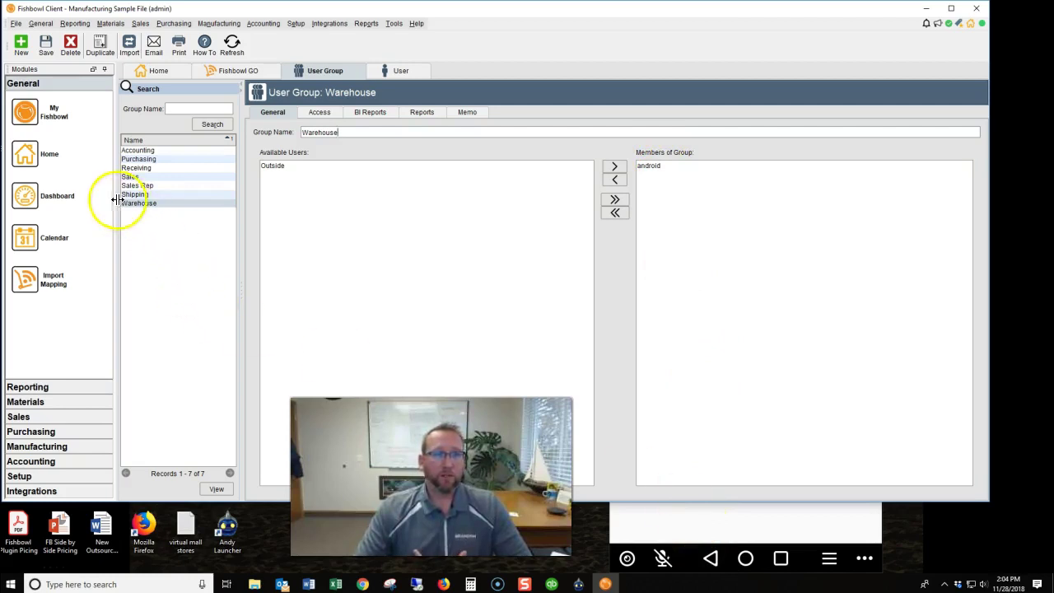
{"action": "left_click", "coordinate": [704, 522]}
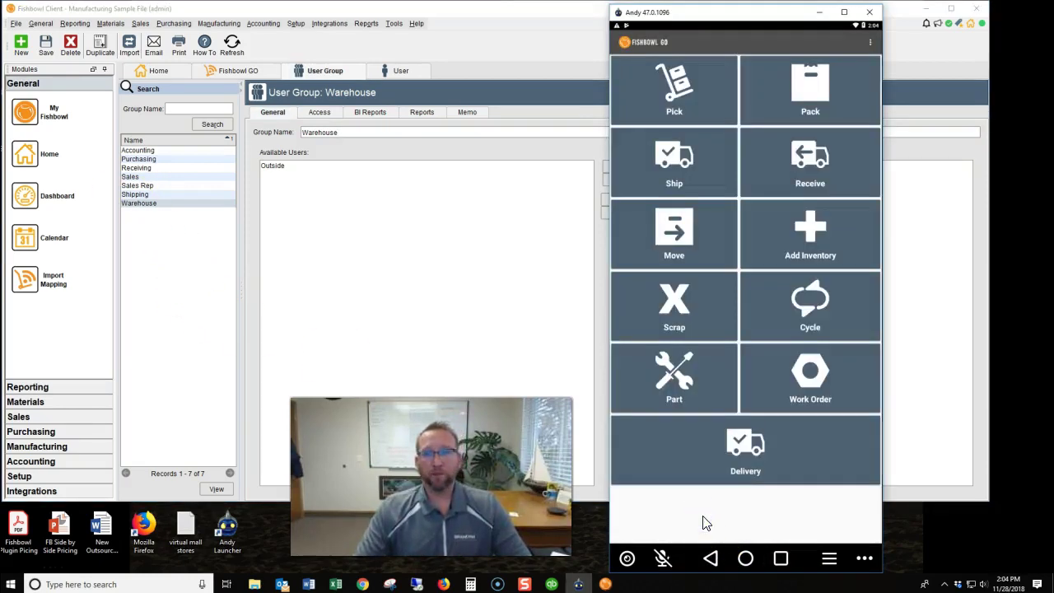
Attempt the Pick module, which is refused, and check the Fishbowl server icon in the tray.
{"action": "left_click", "coordinate": [666, 76]}
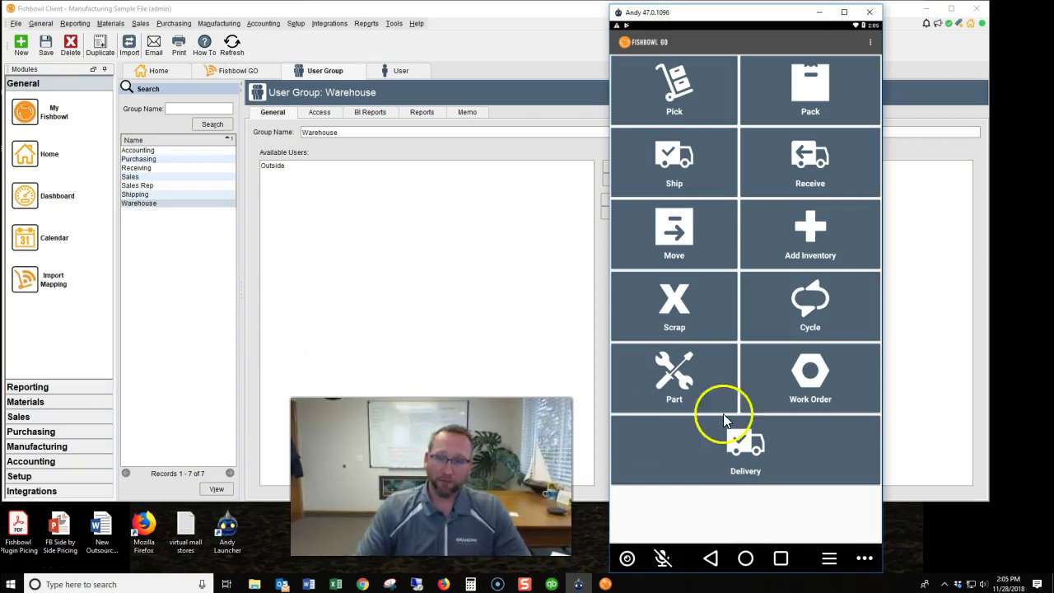
{"action": "left_click", "coordinate": [944, 583]}
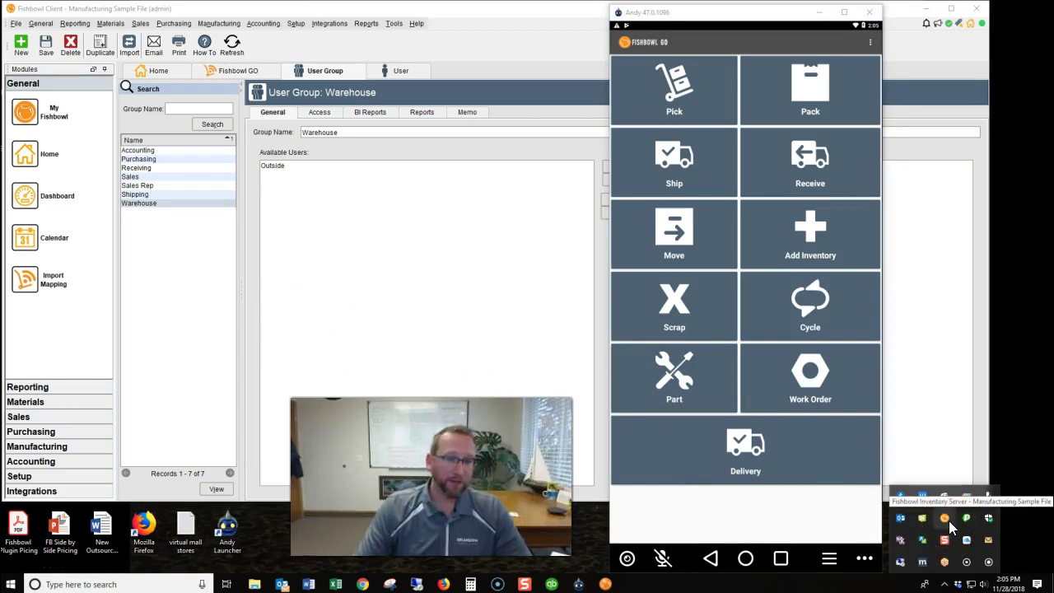
{"action": "left_click", "coordinate": [955, 545]}
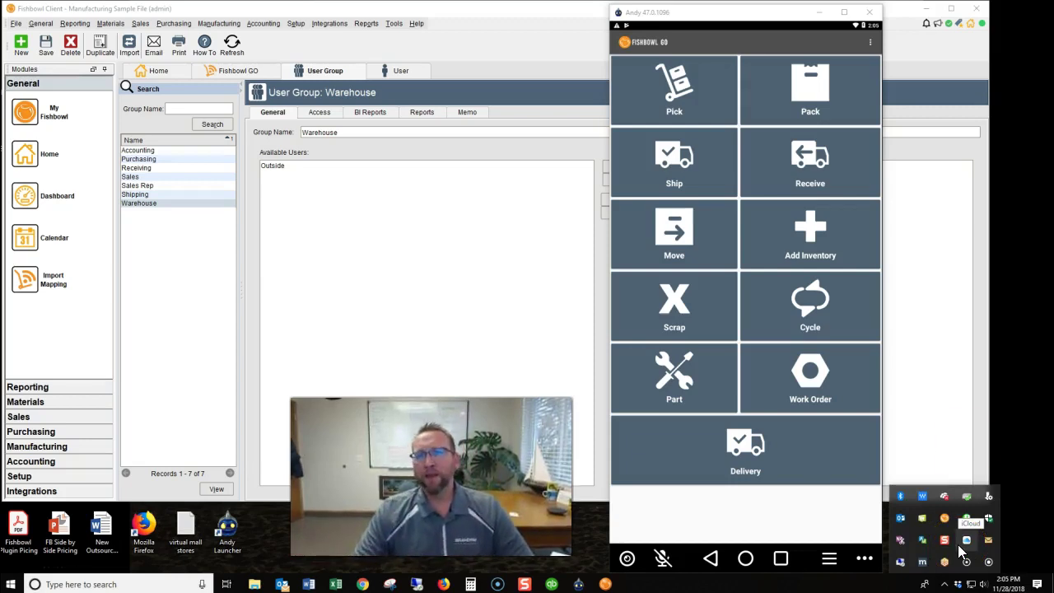
Log out of Fishbowl GO, sign back in with the warehouse user's password, and open Pick.
{"action": "left_click", "coordinate": [870, 43]}
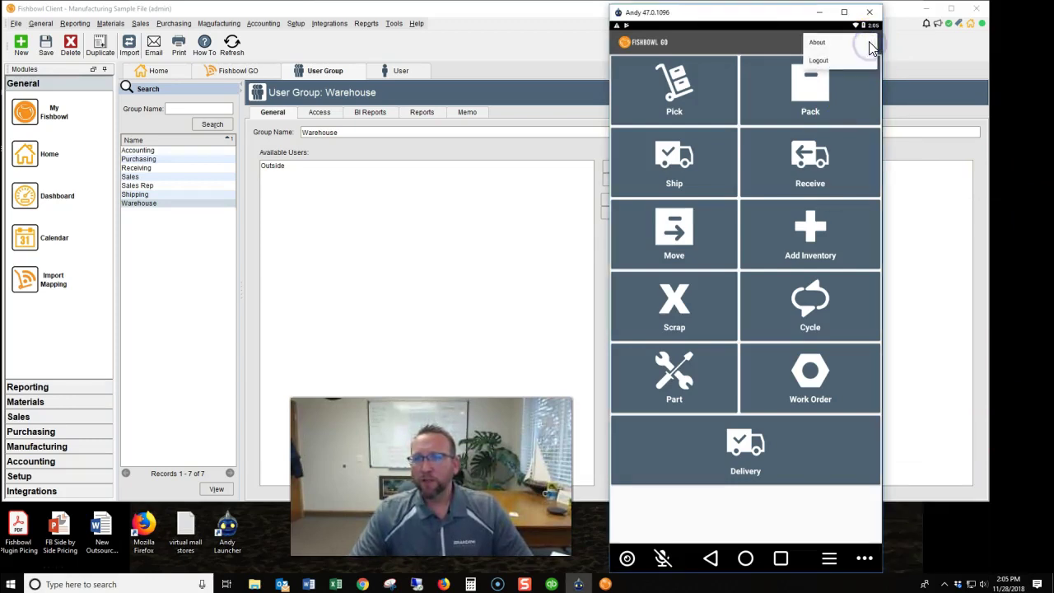
{"action": "left_click", "coordinate": [814, 63]}
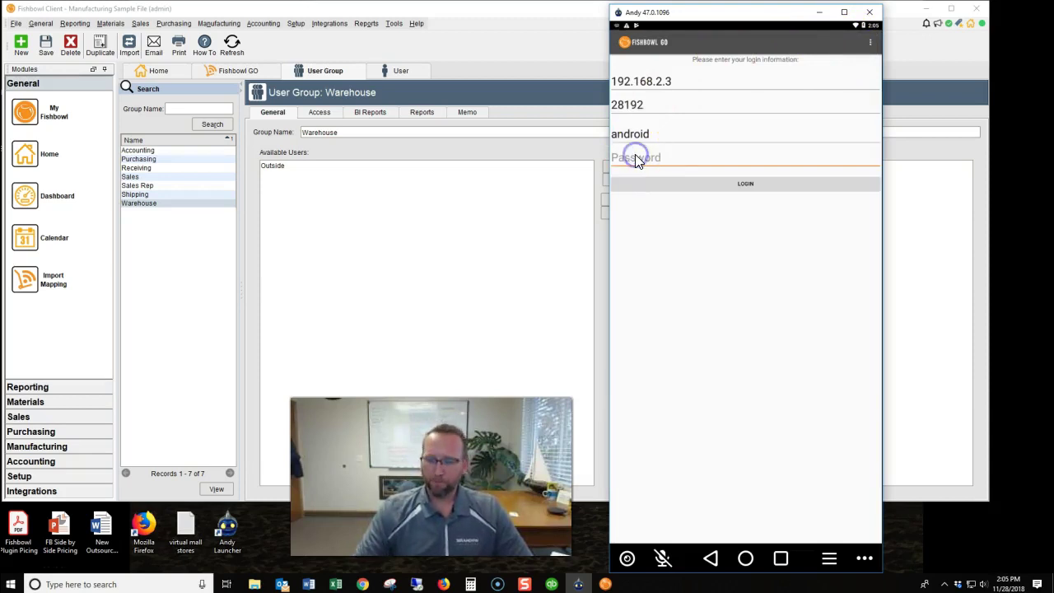
{"action": "type", "text": "•••"}
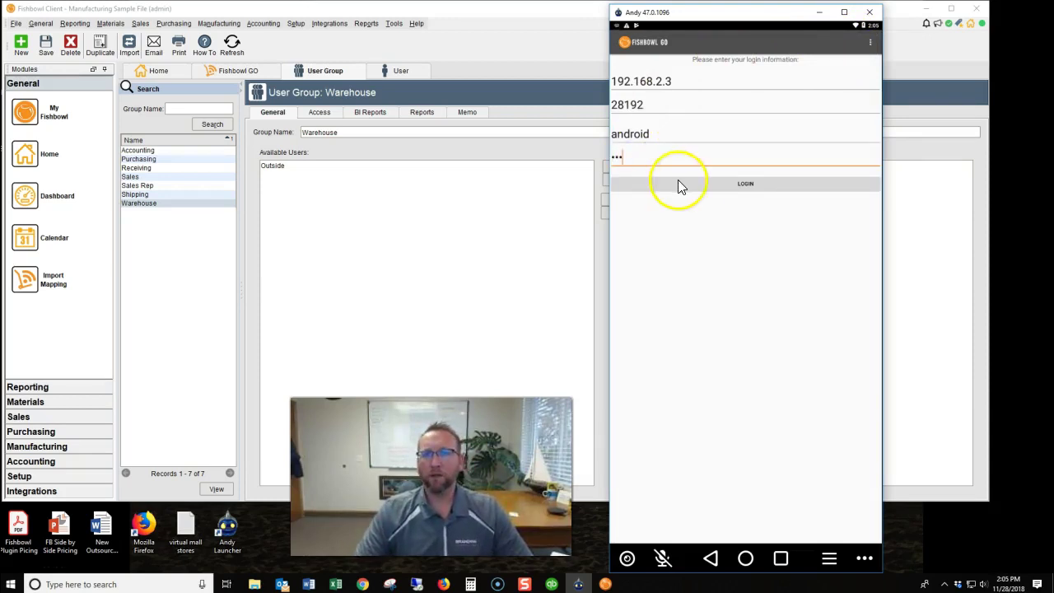
{"action": "left_click", "coordinate": [680, 183]}
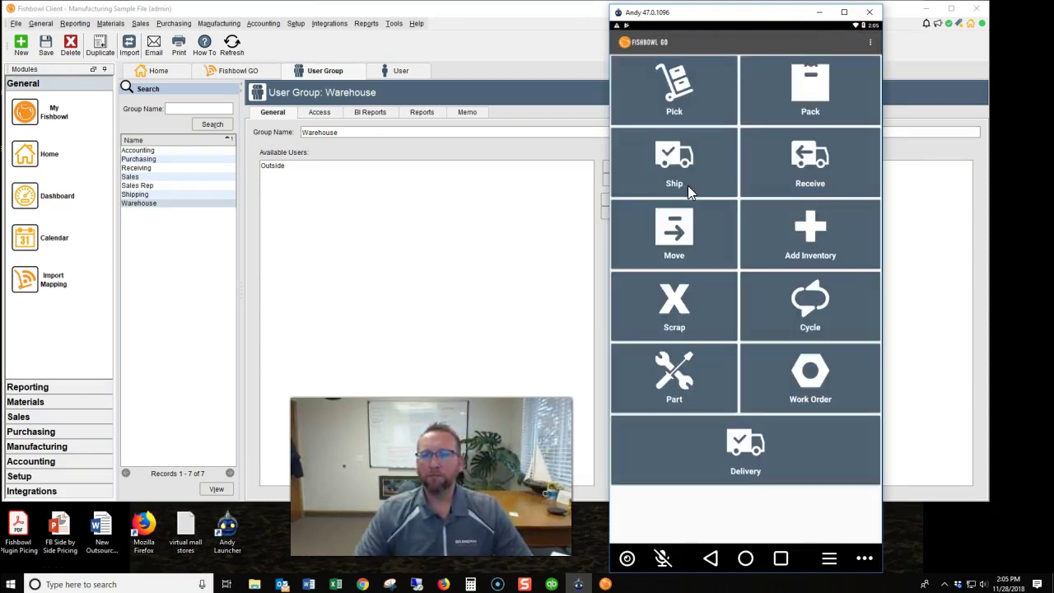
{"action": "left_click", "coordinate": [684, 90]}
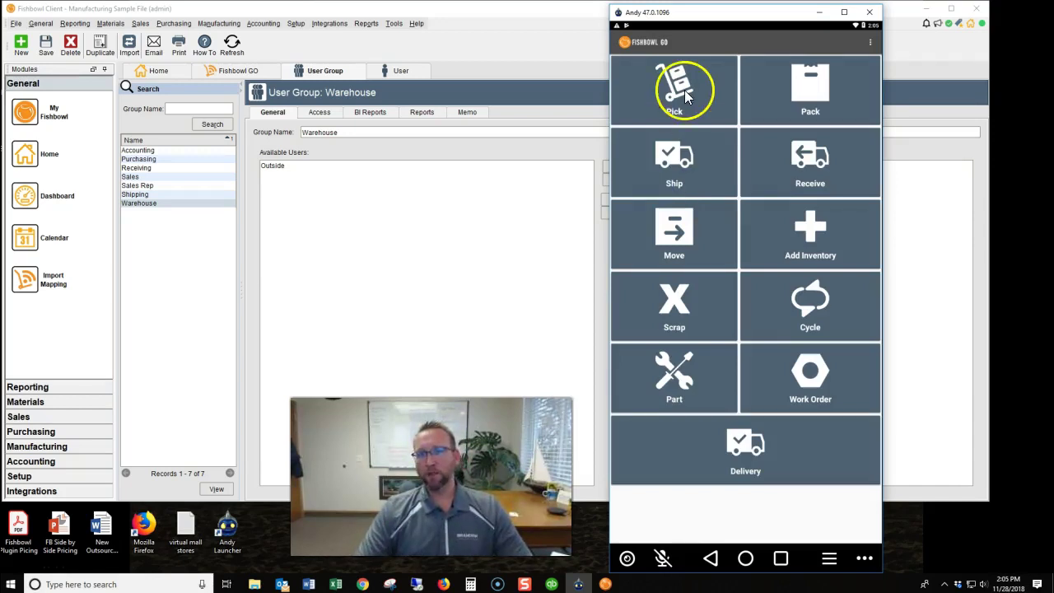